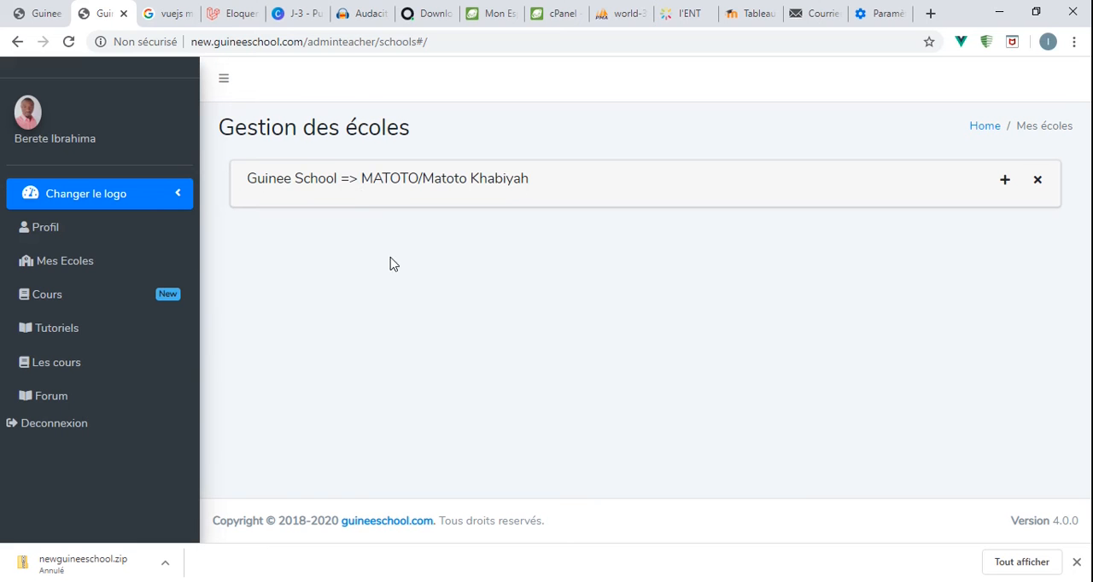
# - Remove the Guinee School card from the school list and reload the page to restore it
pyautogui.moveTo(246, 180); pyautogui.dragTo(538, 190)
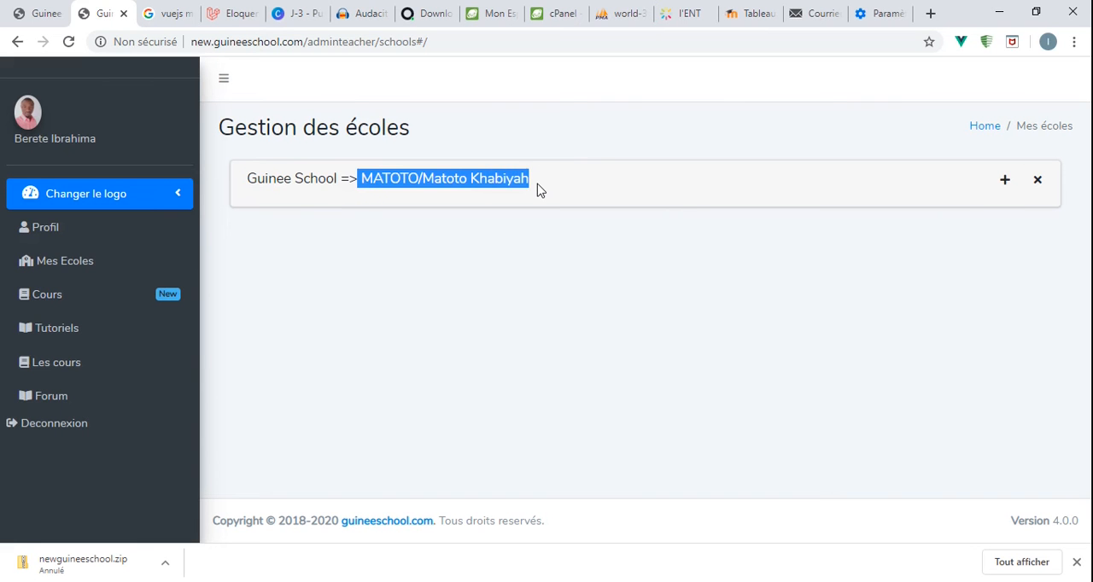
pyautogui.click(442, 182)
pyautogui.moveTo(362, 179); pyautogui.dragTo(530, 189)
pyautogui.click(1039, 181)
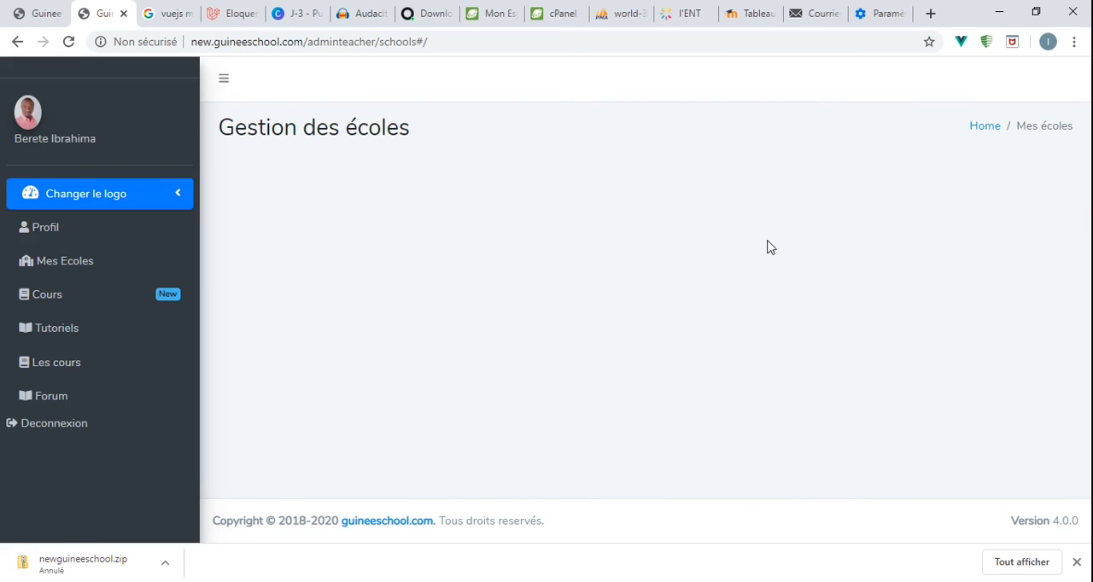
pyautogui.click(69, 41)
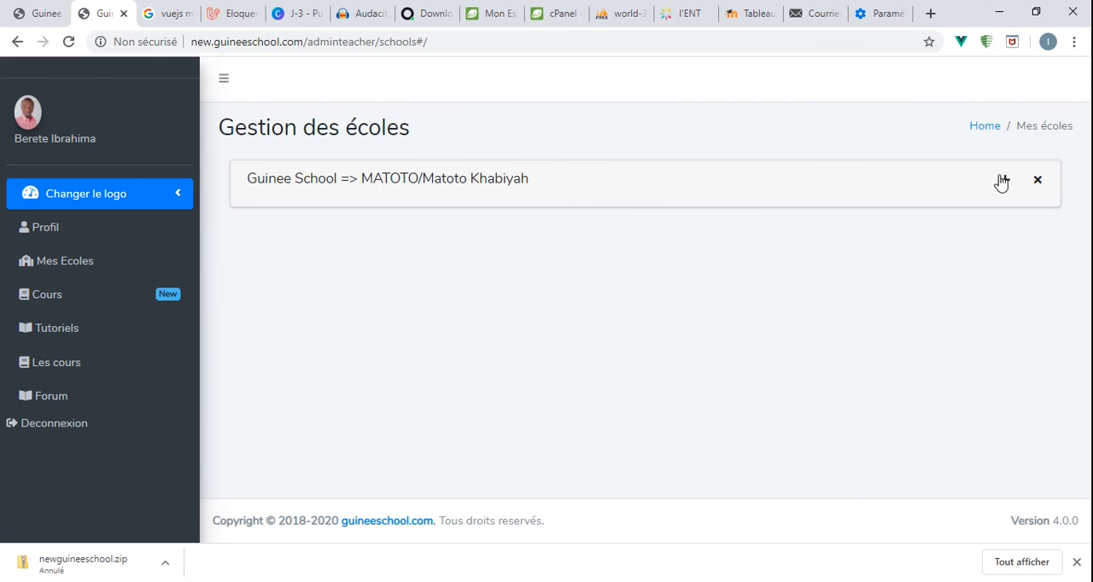
# - Expand the Guinee School card and its "Evaluation du premier semestre" to list the subjects
pyautogui.click(1003, 181)
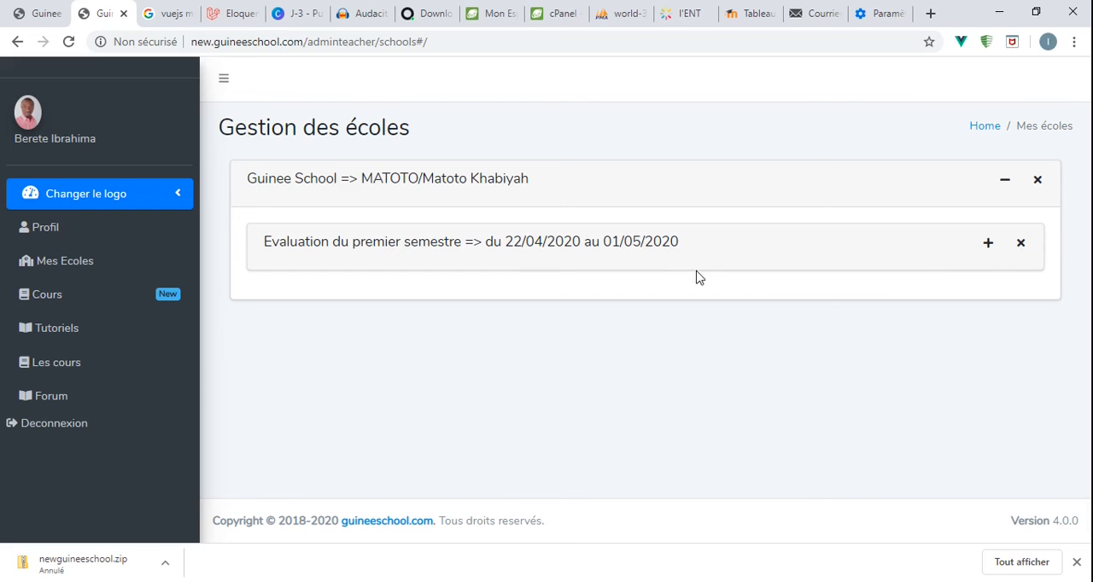
pyautogui.click(988, 245)
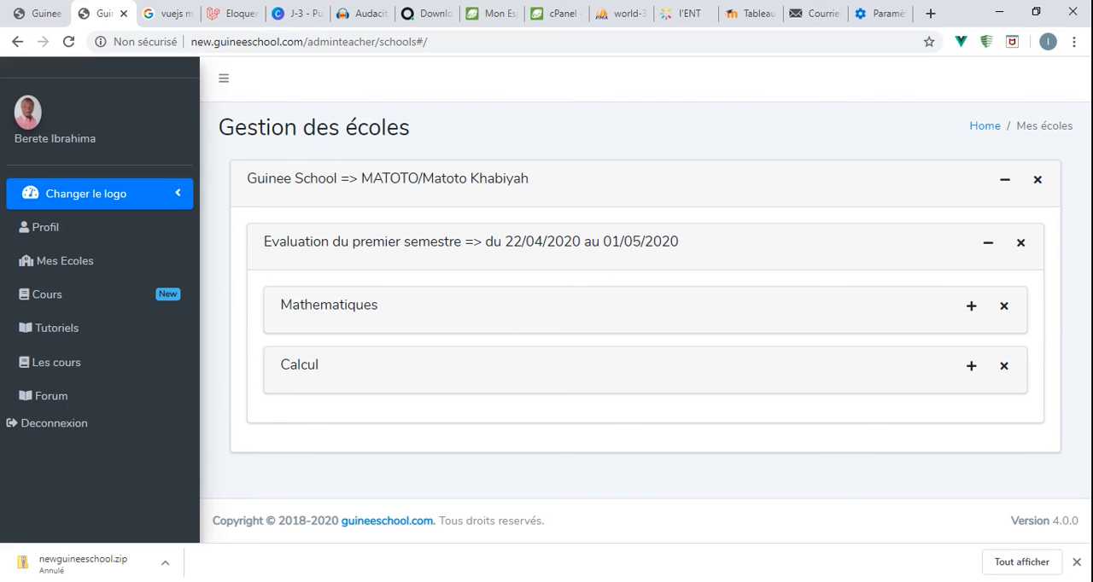
pyautogui.moveTo(271, 241); pyautogui.dragTo(702, 247)
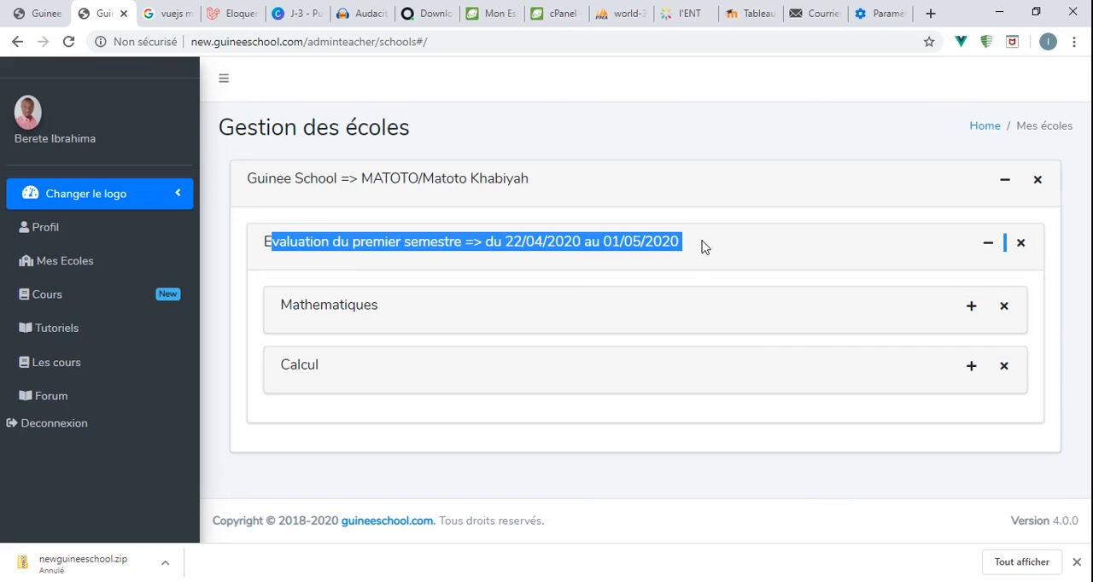
pyautogui.click(702, 247)
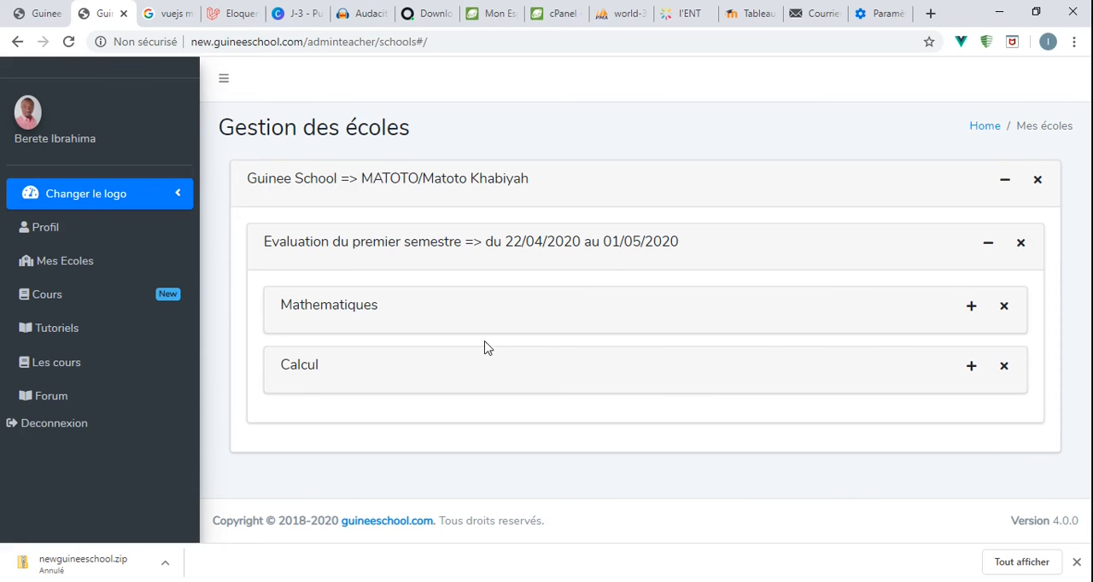
# - Check the classes under Mathematiques and open the Calcul grade sheet for 1 e Année
pyautogui.click(973, 310)
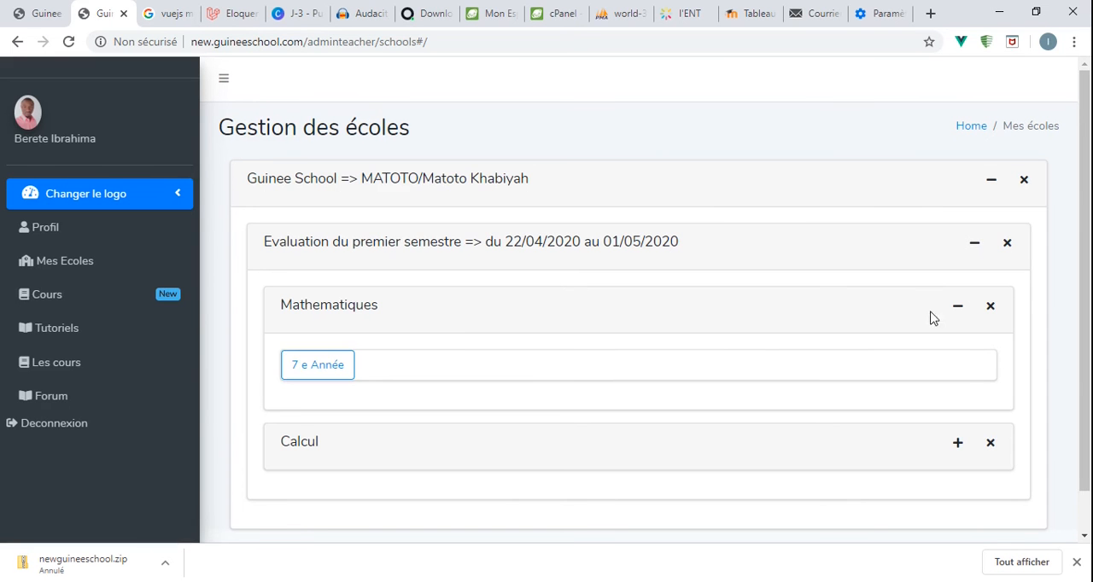
pyautogui.click(957, 307)
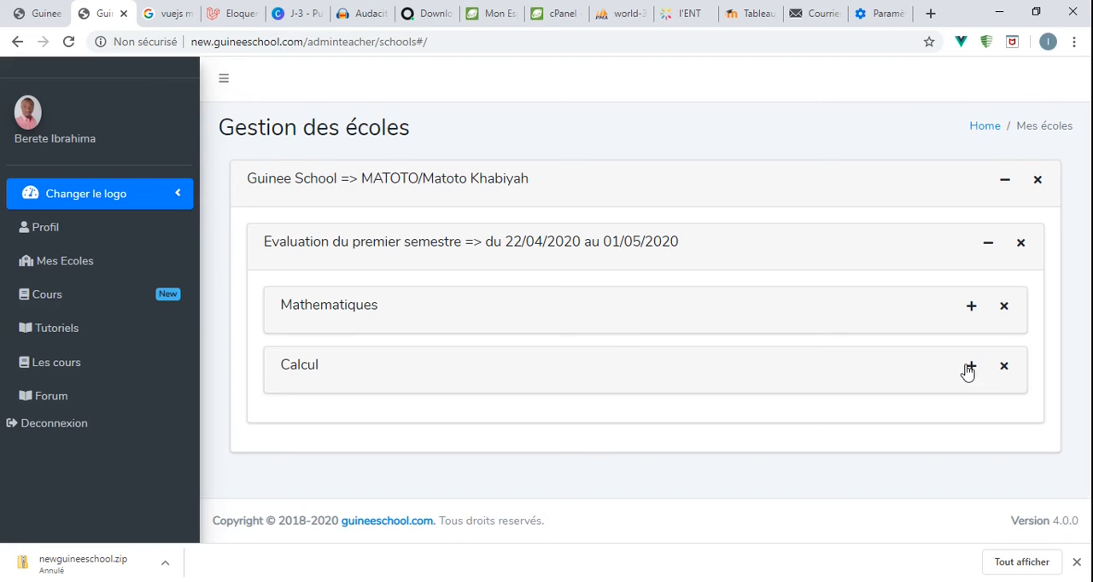
pyautogui.click(969, 368)
pyautogui.scroll(-1, 688, 357)
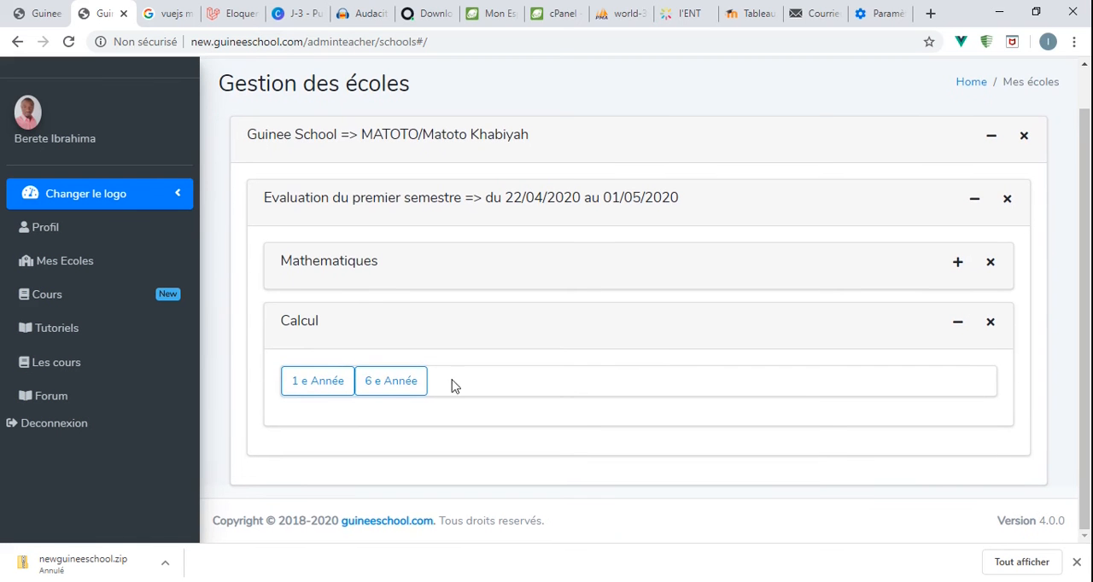
pyautogui.click(313, 381)
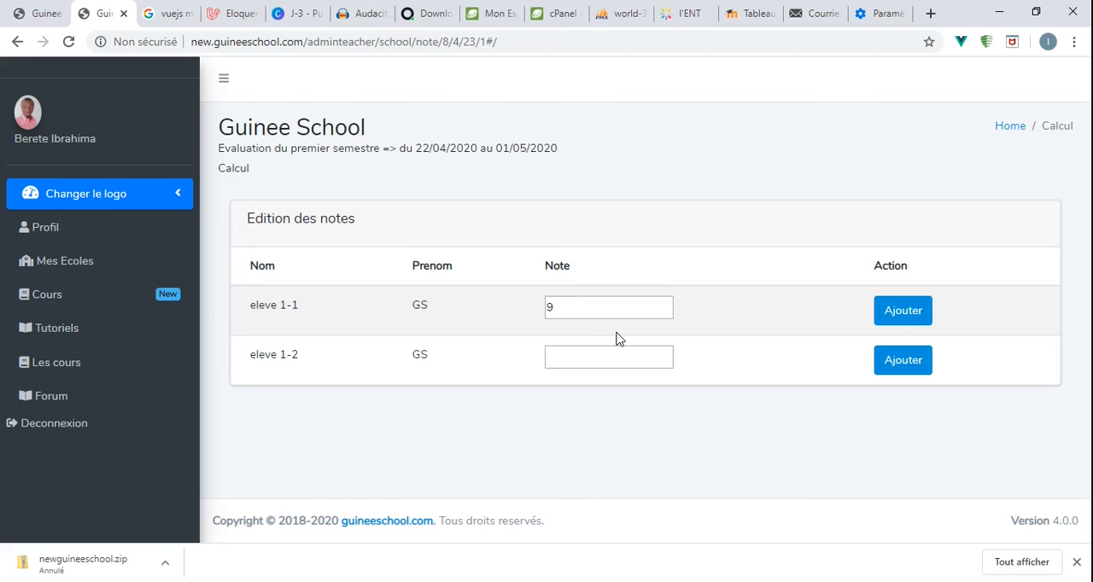
# - Enter 4 as the Calcul grade of student eleve 1-2 and add it
pyautogui.click(579, 362)
pyautogui.write('4')
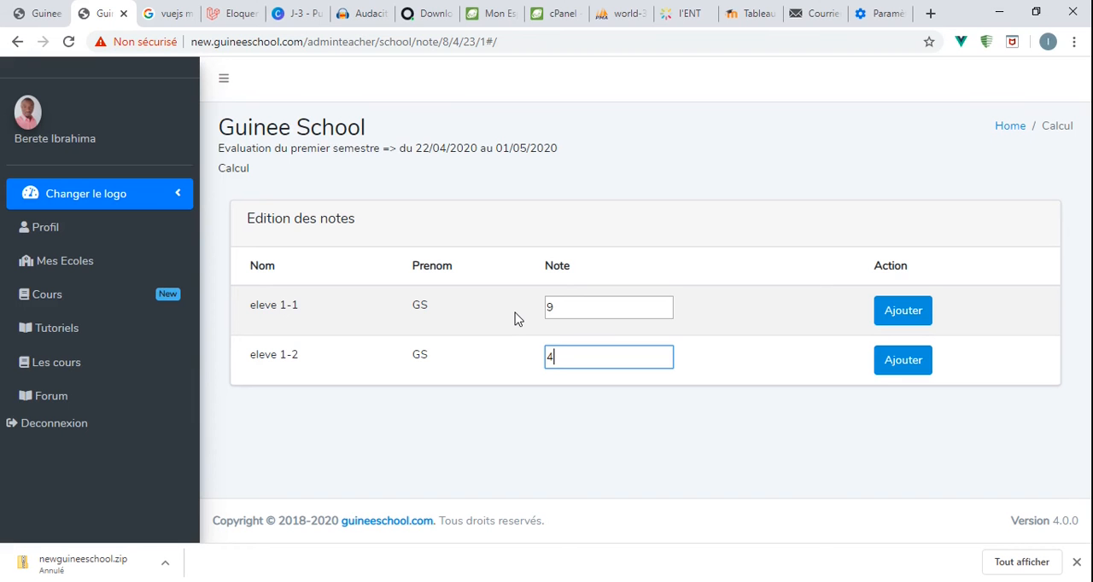
pyautogui.click(899, 369)
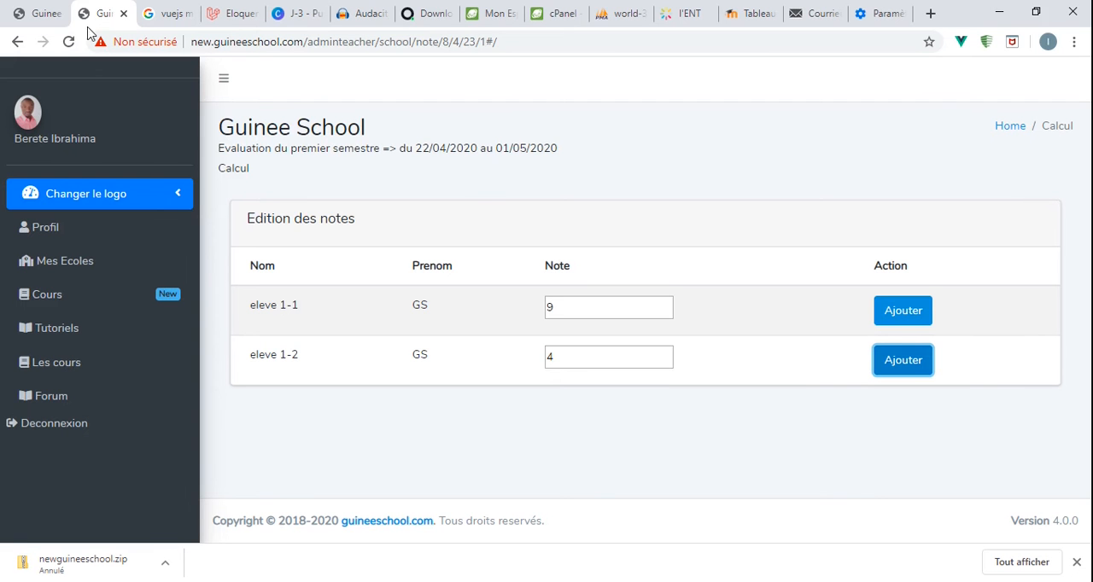
# - Return to the school list and open the first-semester Calcul grade sheet for 6 e Année
pyautogui.click(15, 41)
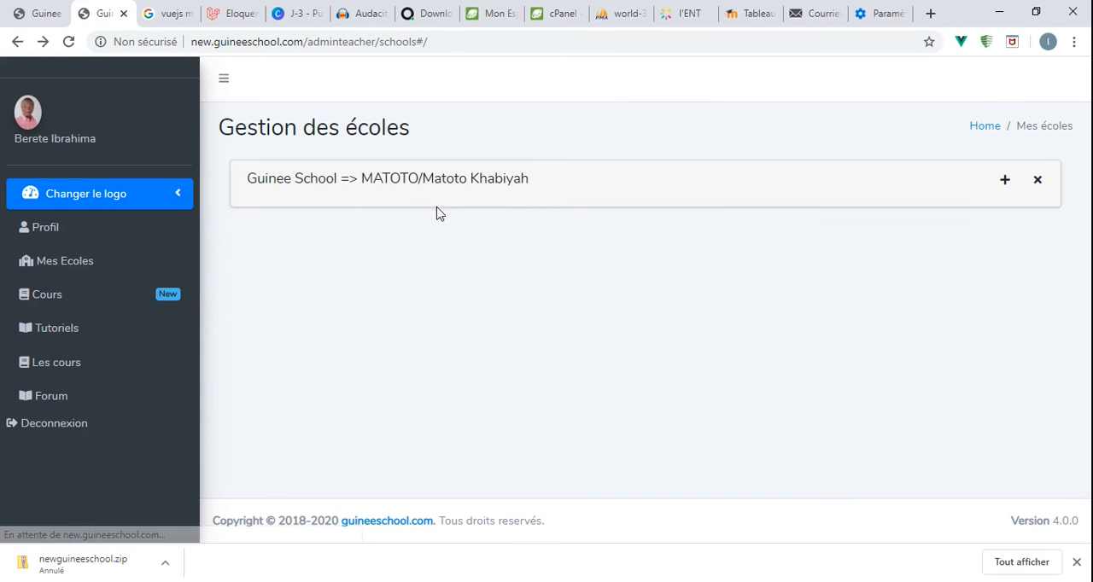
pyautogui.click(1004, 182)
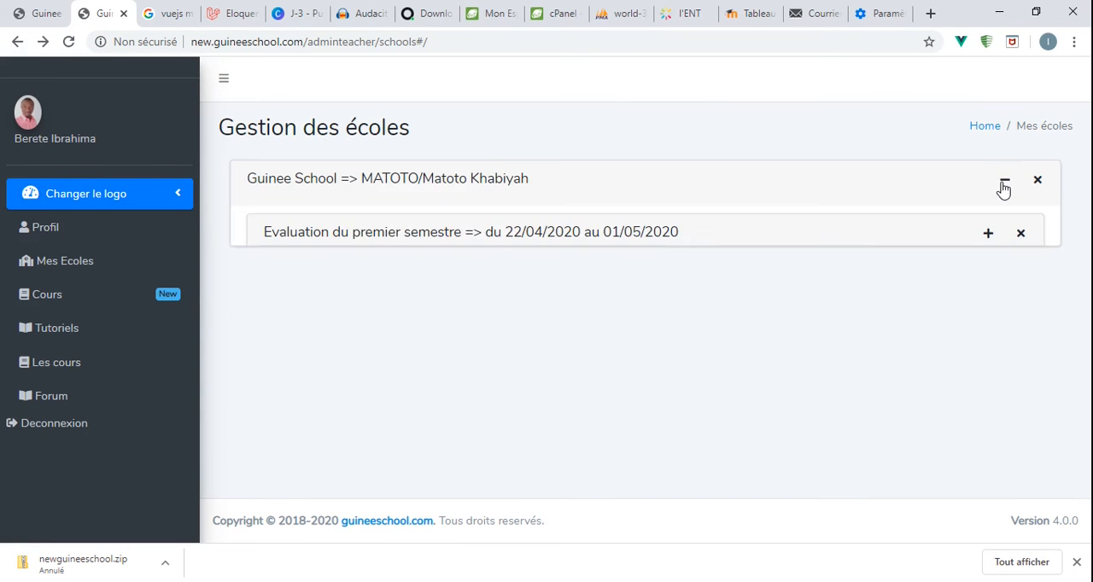
pyautogui.click(989, 245)
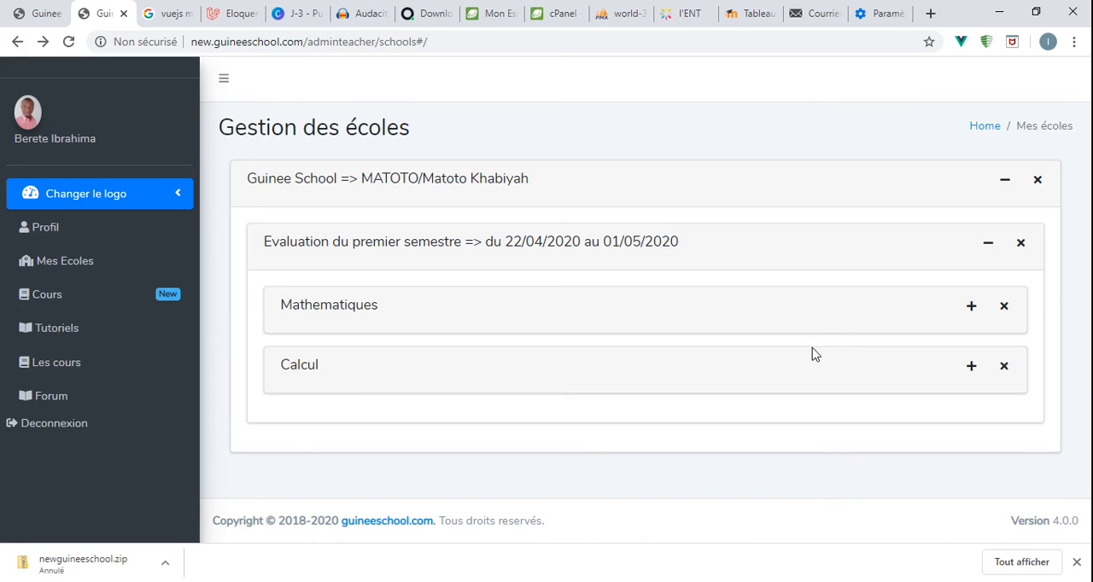
pyautogui.click(972, 367)
pyautogui.scroll(-1, 638, 353)
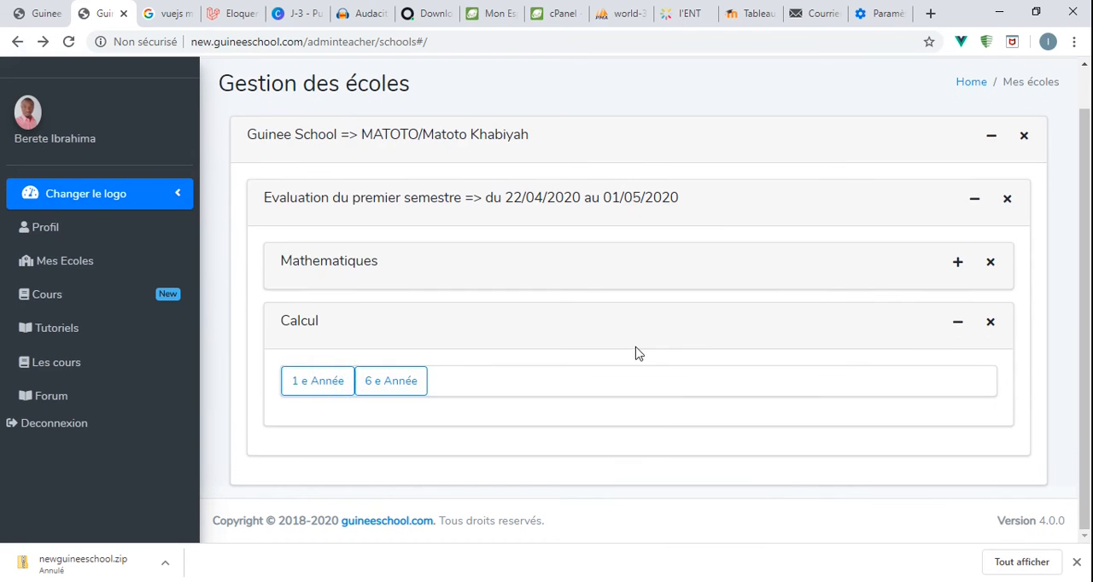
pyautogui.click(381, 384)
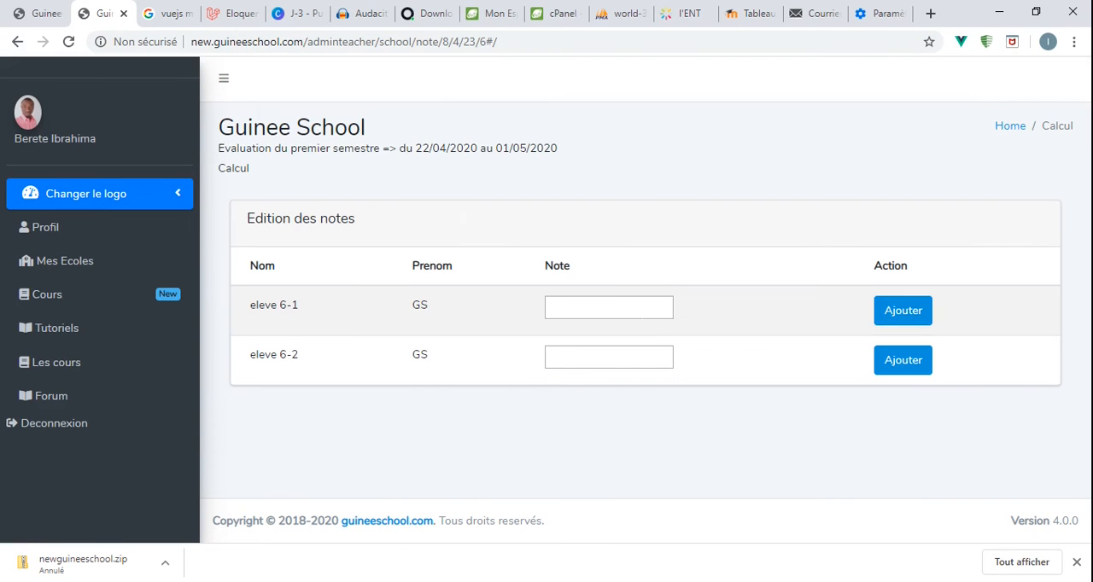
# - Add the Calcul grades 10 for eleve 6-1 and 07 for eleve 6-2
pyautogui.click(624, 309)
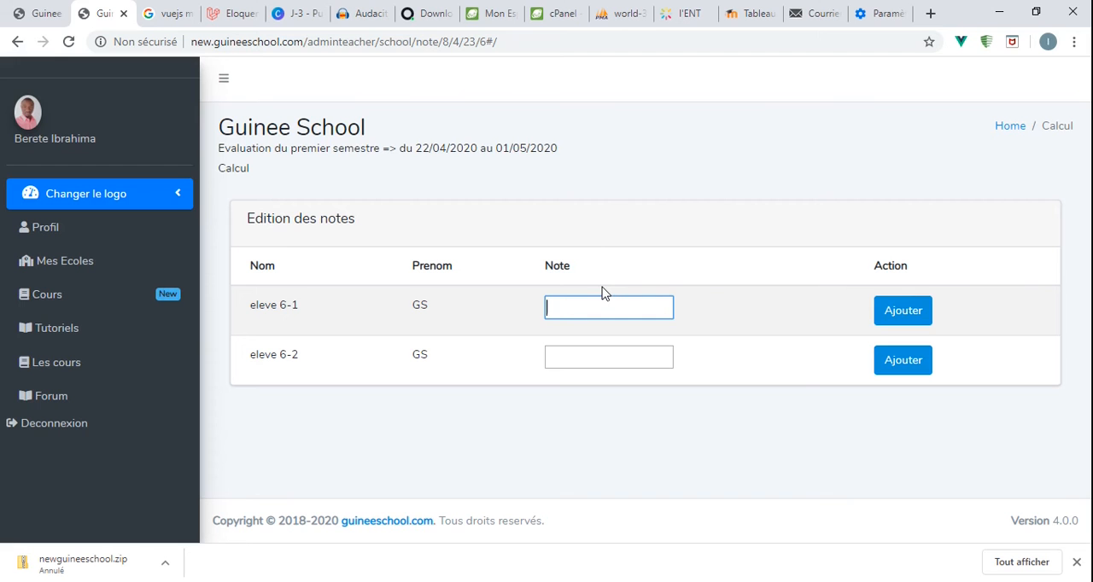
pyautogui.write('10')
pyautogui.click(926, 315)
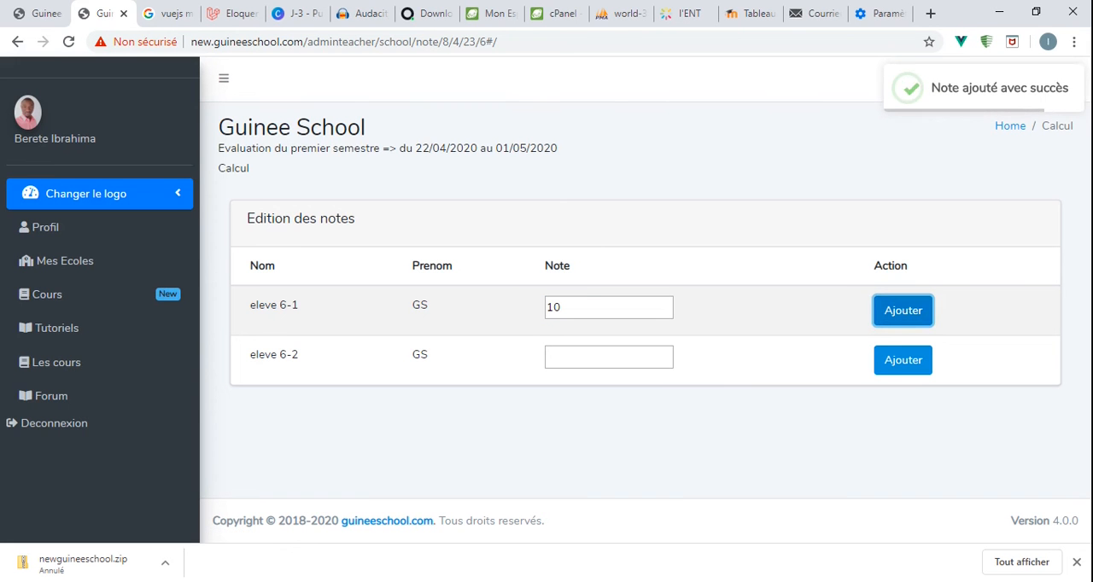
pyautogui.click(609, 357)
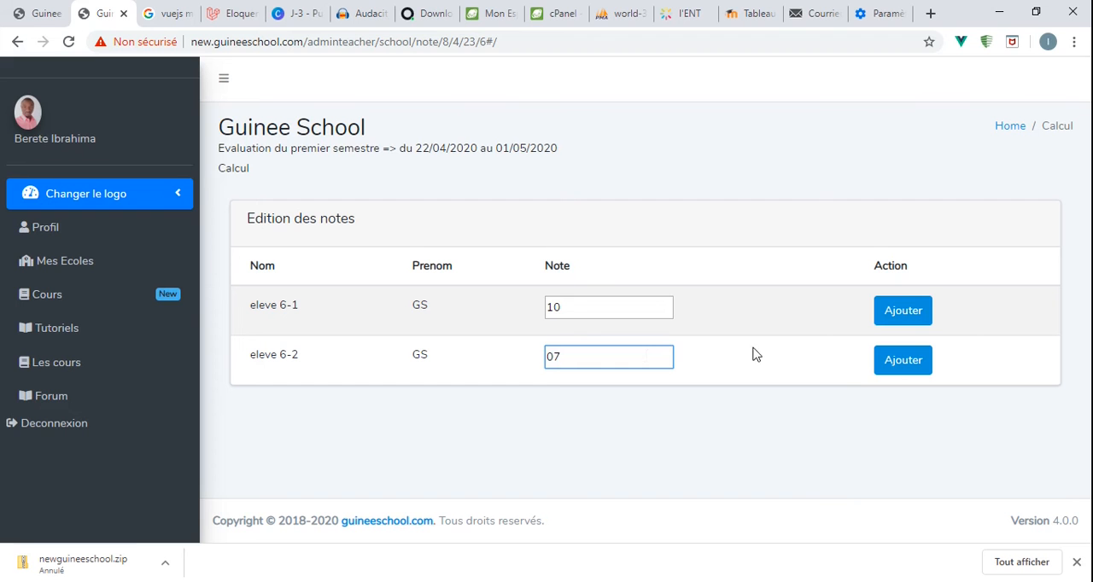
pyautogui.click(897, 359)
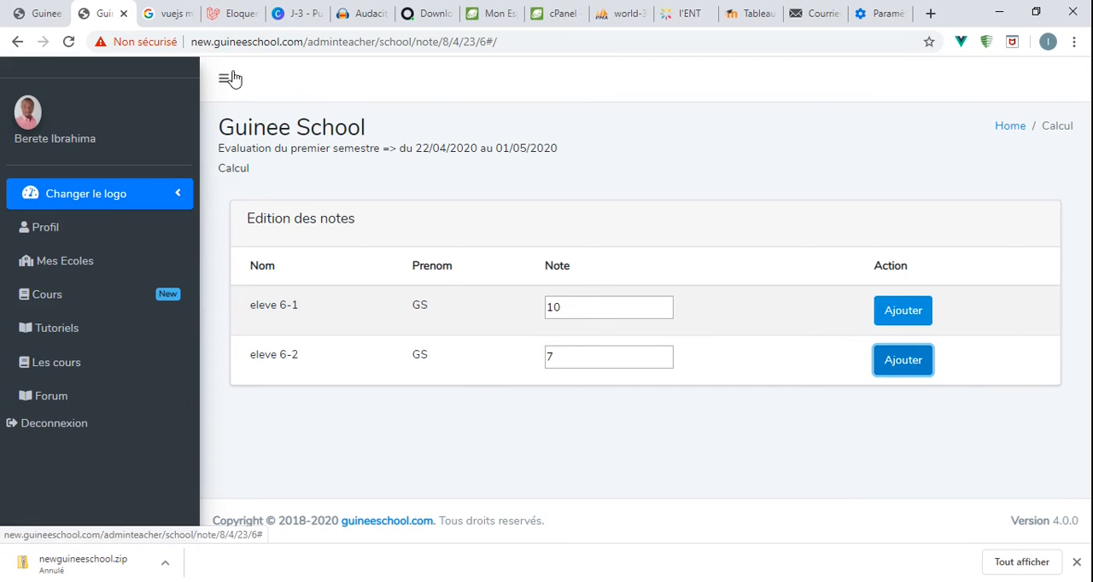
# - Return to the school list, check the classes under the first-semester Mathematiques subject, and collapse all the cards again
pyautogui.click(17, 41)
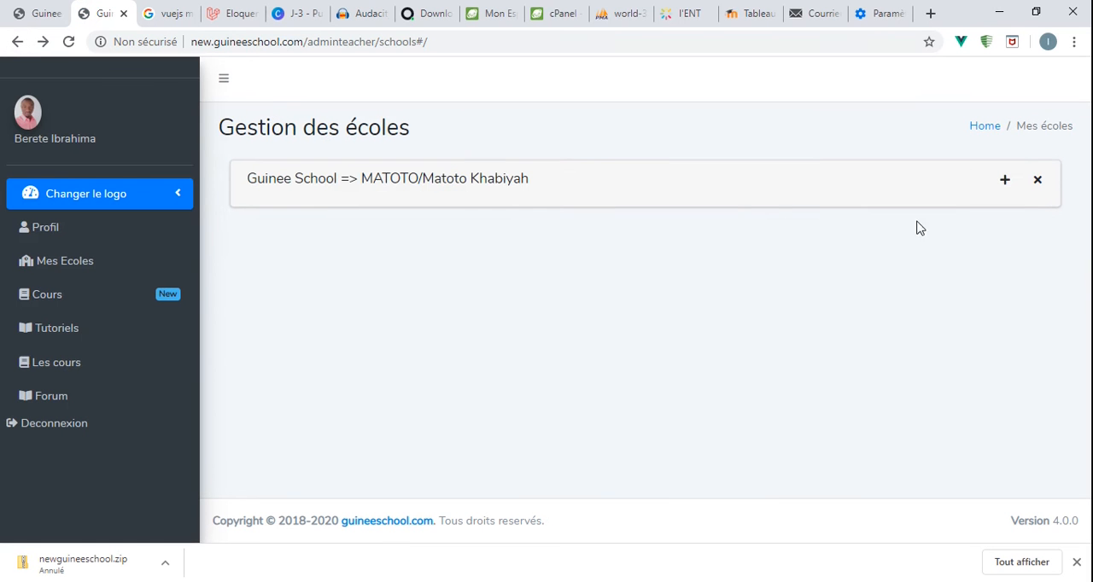
pyautogui.click(1005, 180)
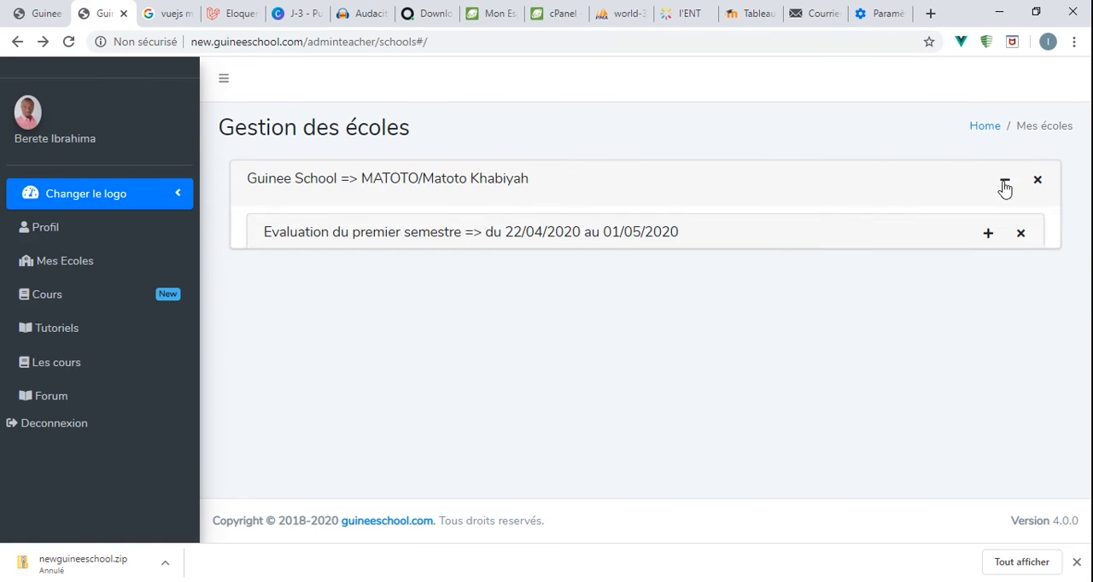
pyautogui.click(988, 242)
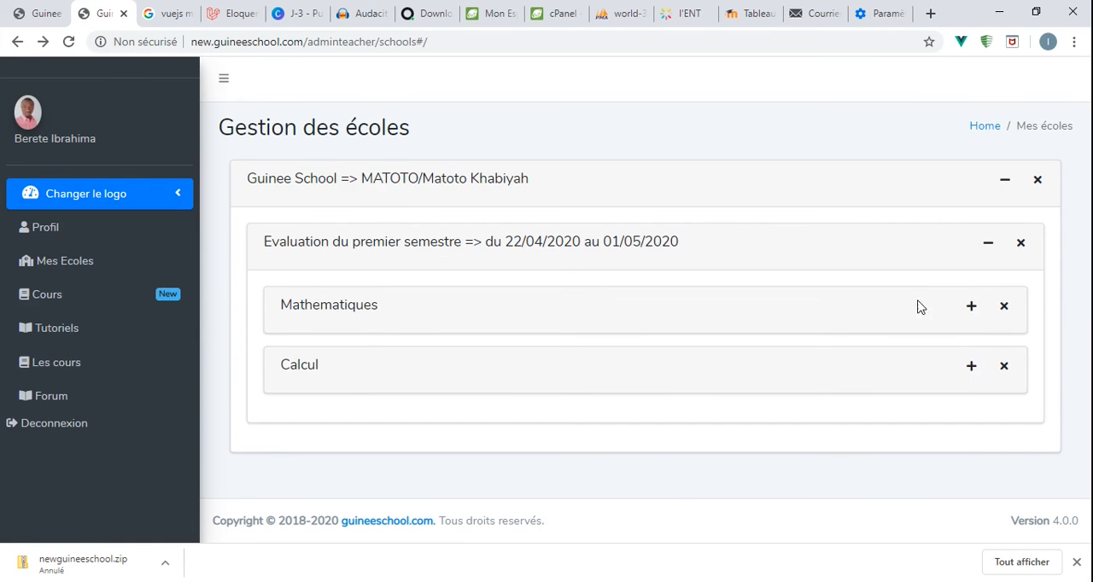
pyautogui.click(971, 307)
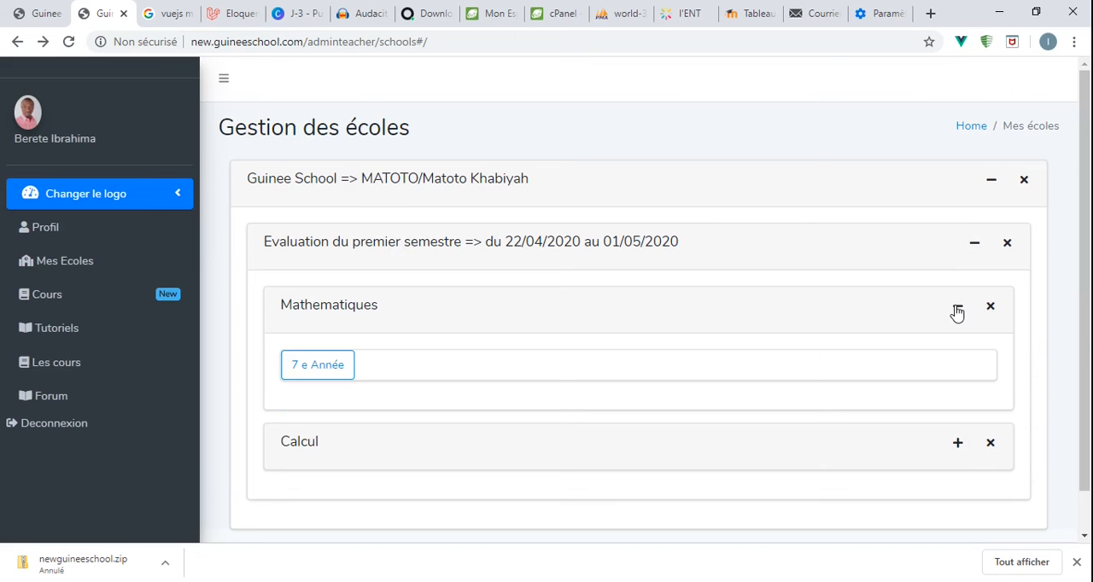
pyautogui.click(958, 307)
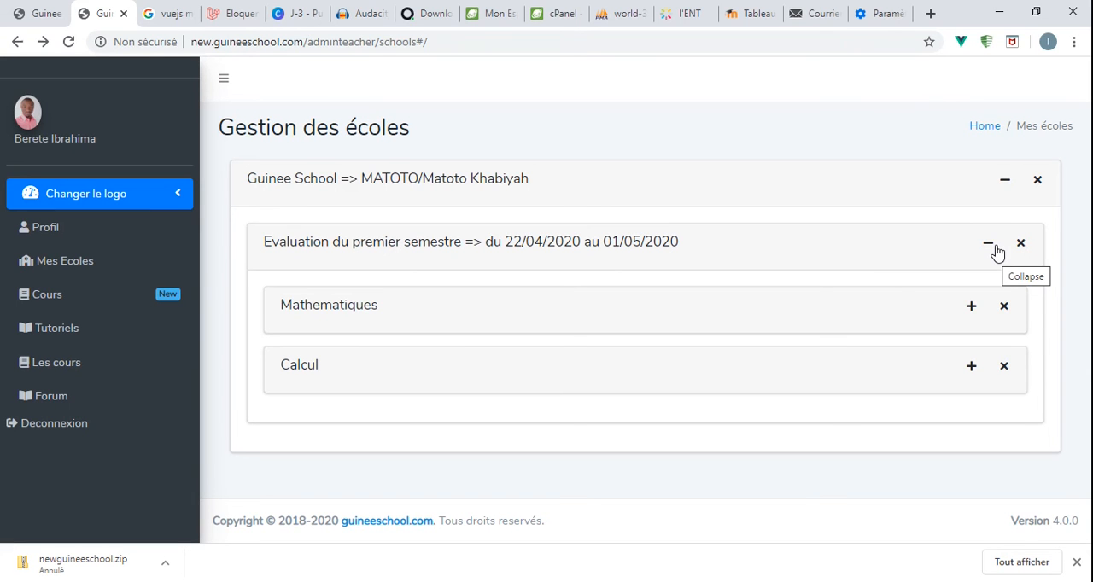
pyautogui.click(988, 245)
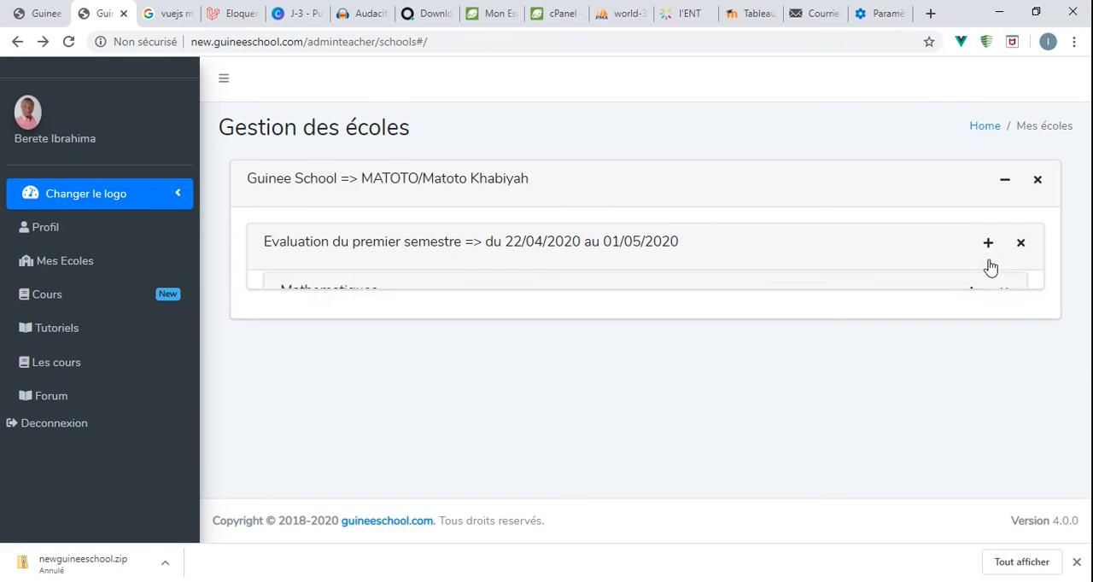
pyautogui.click(1006, 187)
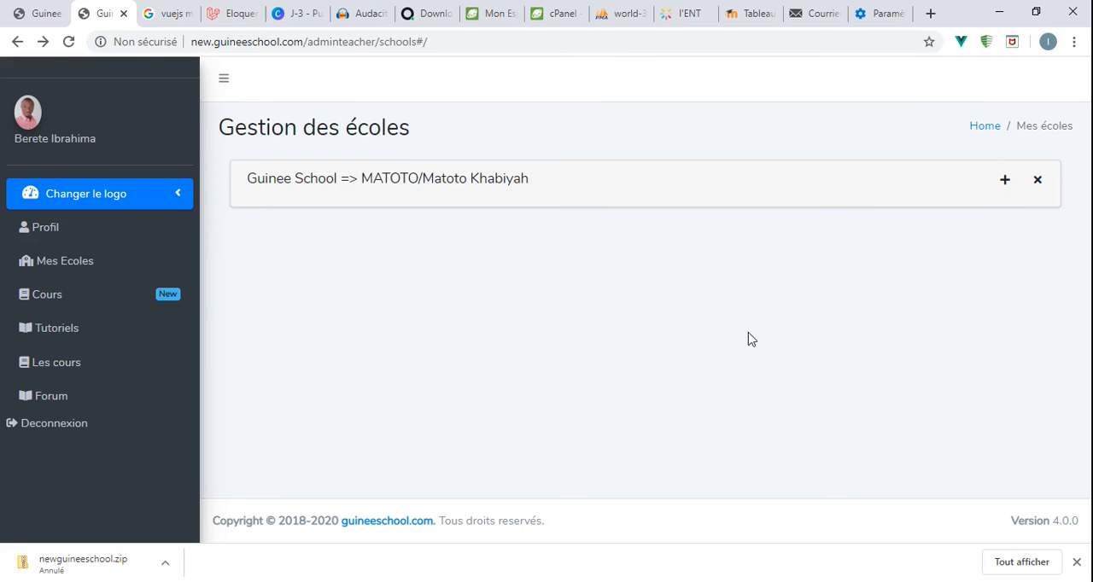
# - View the teacher's course list and look through the profile page
pyautogui.click(111, 303)
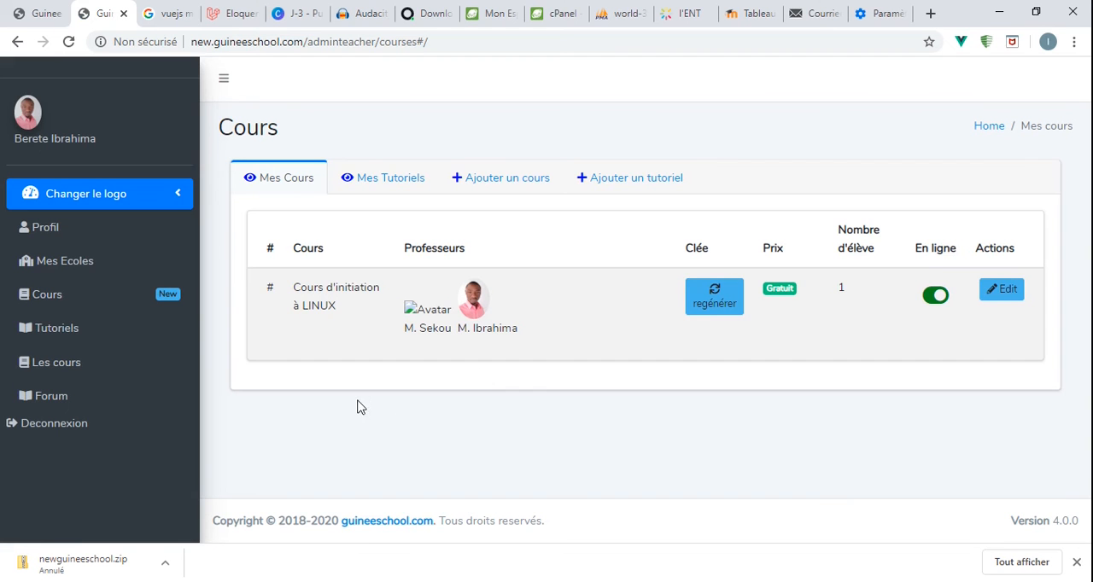
pyautogui.click(61, 230)
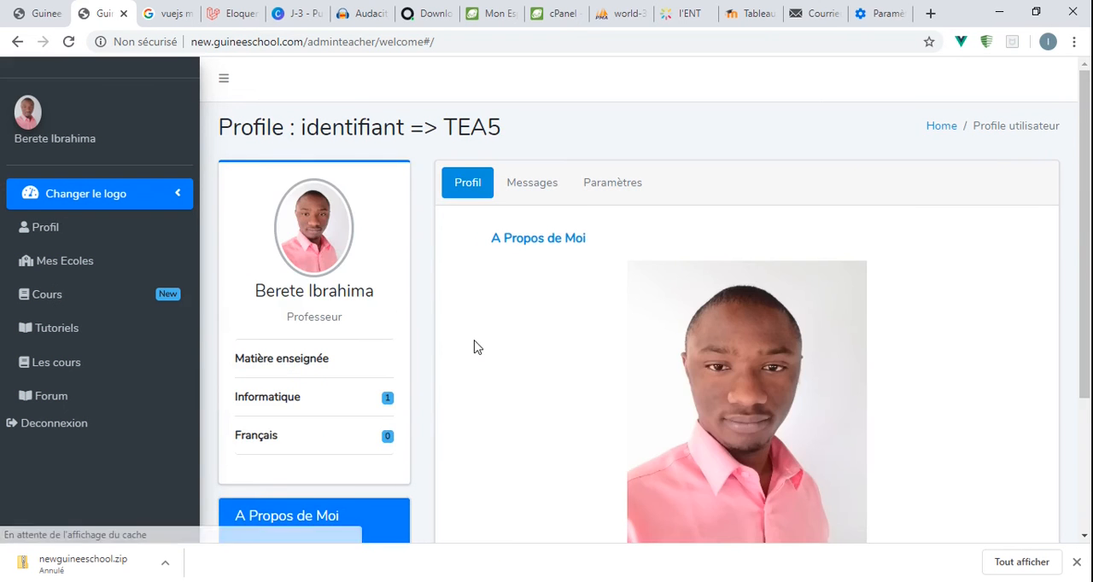
pyautogui.scroll(-3, 469, 335)
pyautogui.scroll(3, 469, 332)
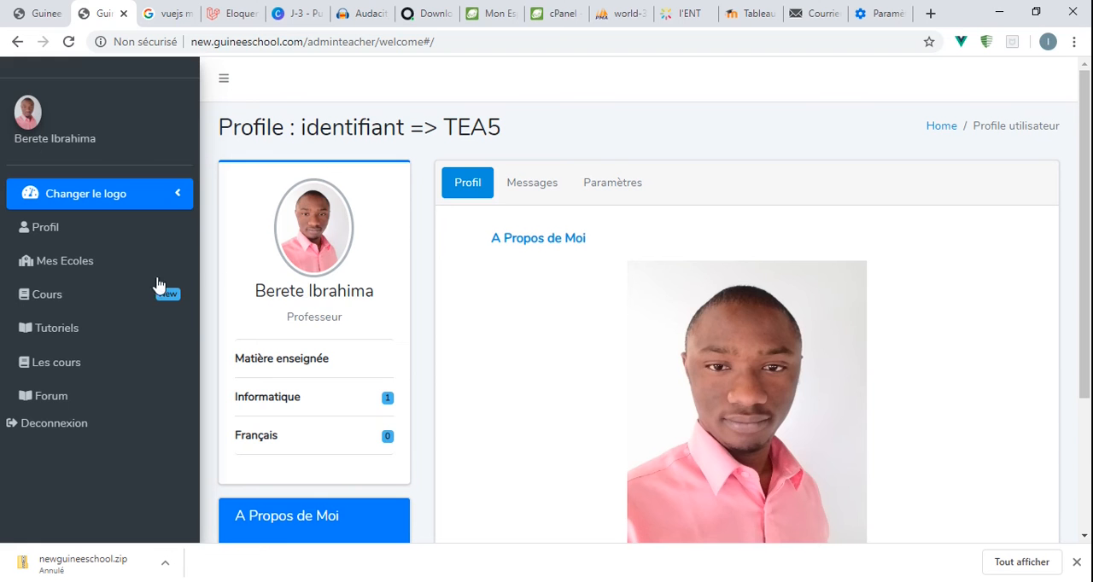
# - Open "Cours d'initiation à LINUX" for editing and expand its "Devoir/exercice à rendre" section
pyautogui.click(87, 301)
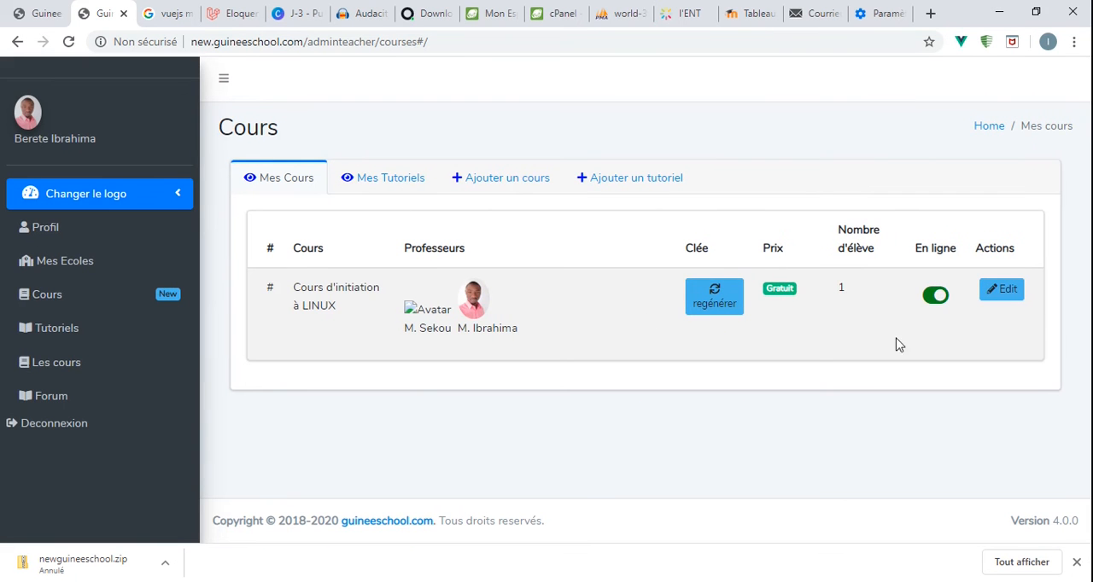
pyautogui.click(998, 291)
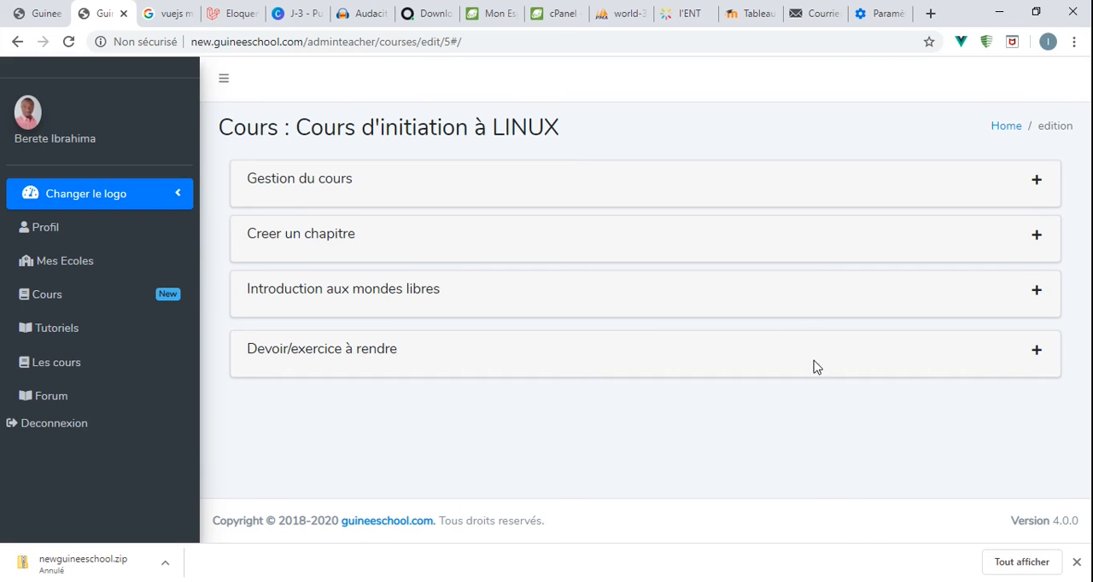
pyautogui.click(1050, 356)
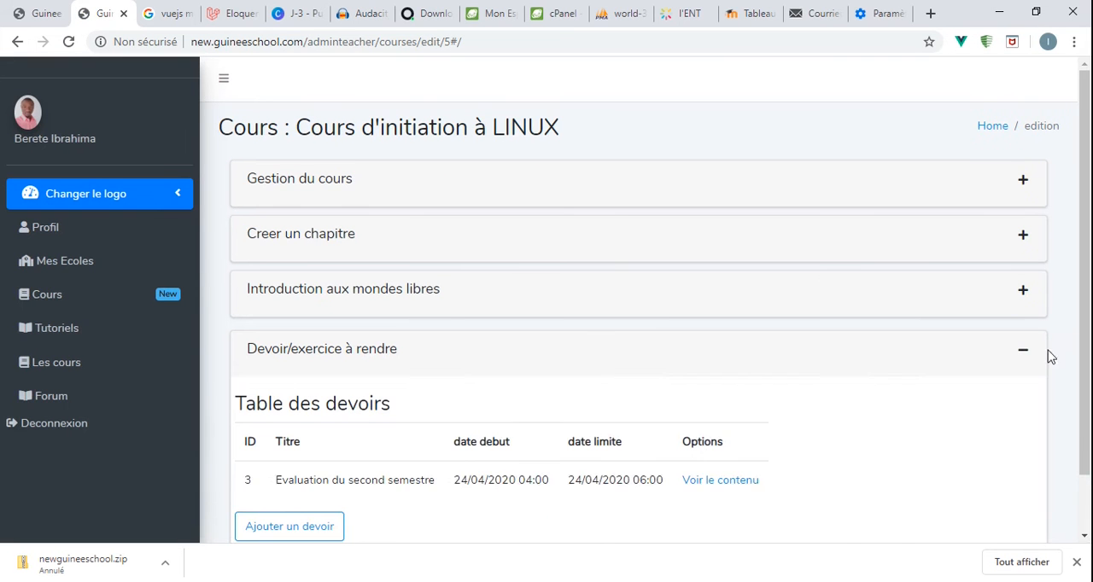
# - Open the content of the "Evaluation du second semestre" assignment and check the submission's deposit date and correction state
pyautogui.click(715, 487)
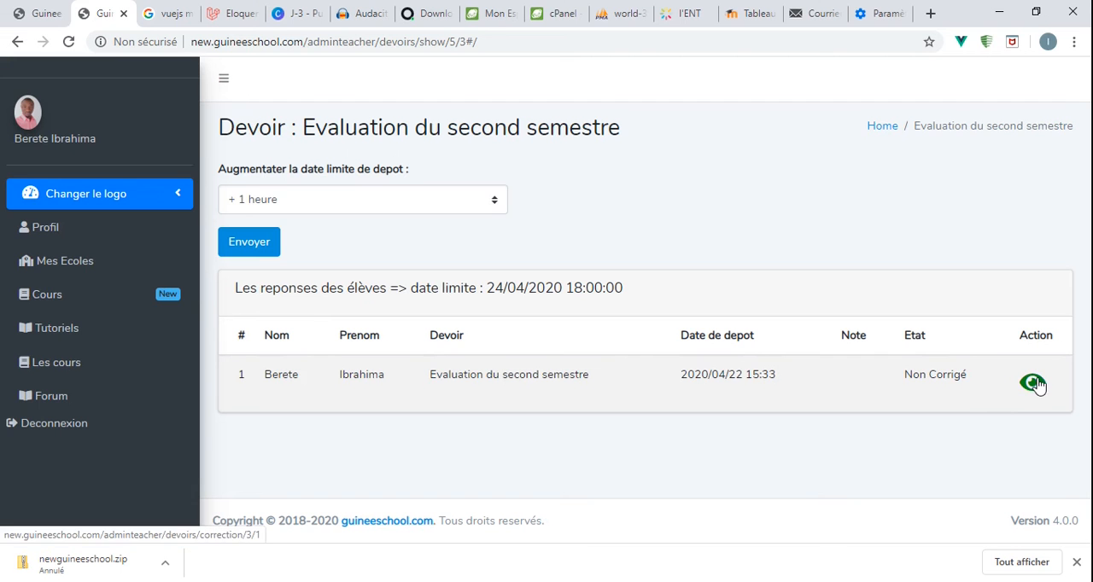
pyautogui.moveTo(902, 376); pyautogui.dragTo(978, 382)
pyautogui.click(935, 407)
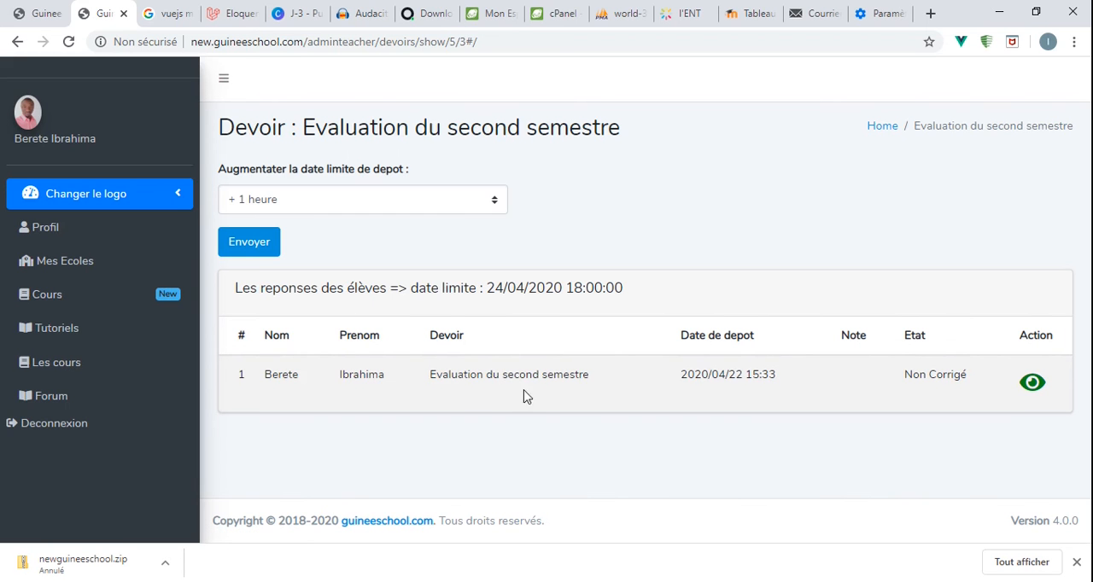
pyautogui.moveTo(679, 375); pyautogui.dragTo(805, 383)
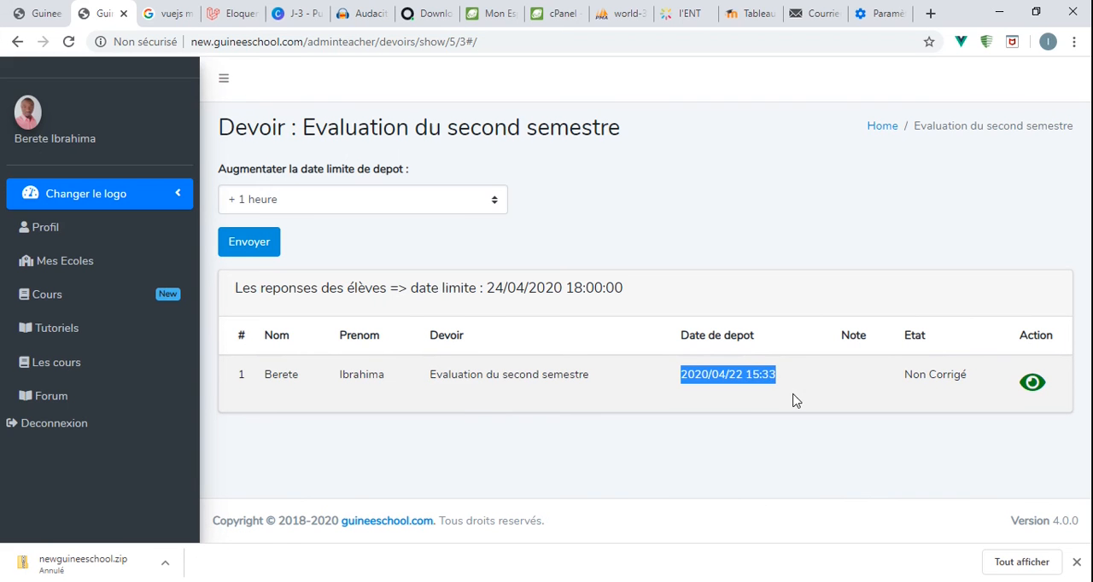
pyautogui.click(767, 399)
pyautogui.moveTo(729, 376); pyautogui.dragTo(743, 375)
pyautogui.click(715, 375)
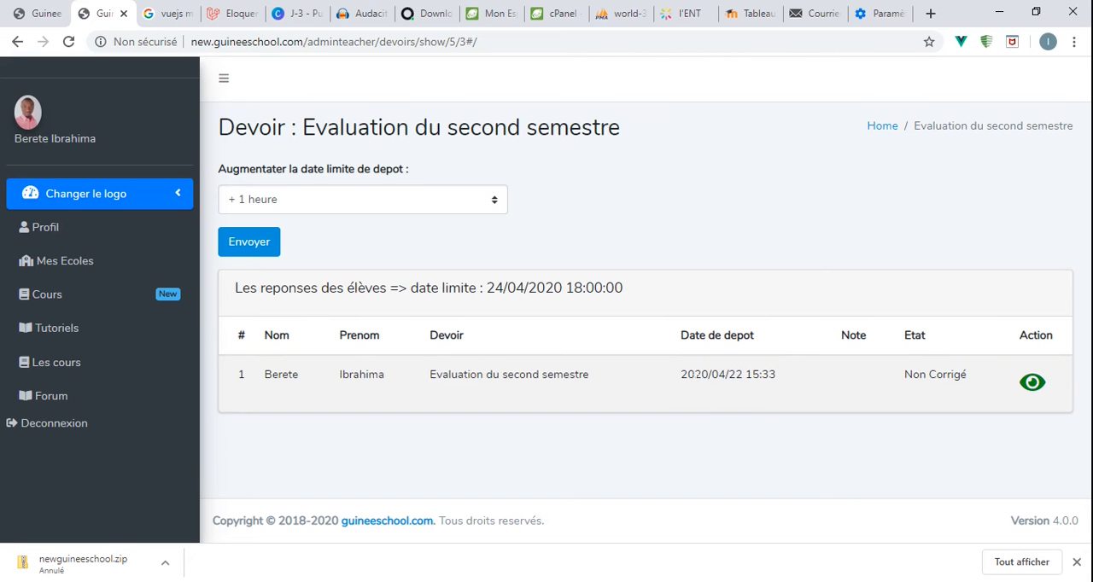
pyautogui.doubleClick(697, 375)
pyautogui.click(833, 430)
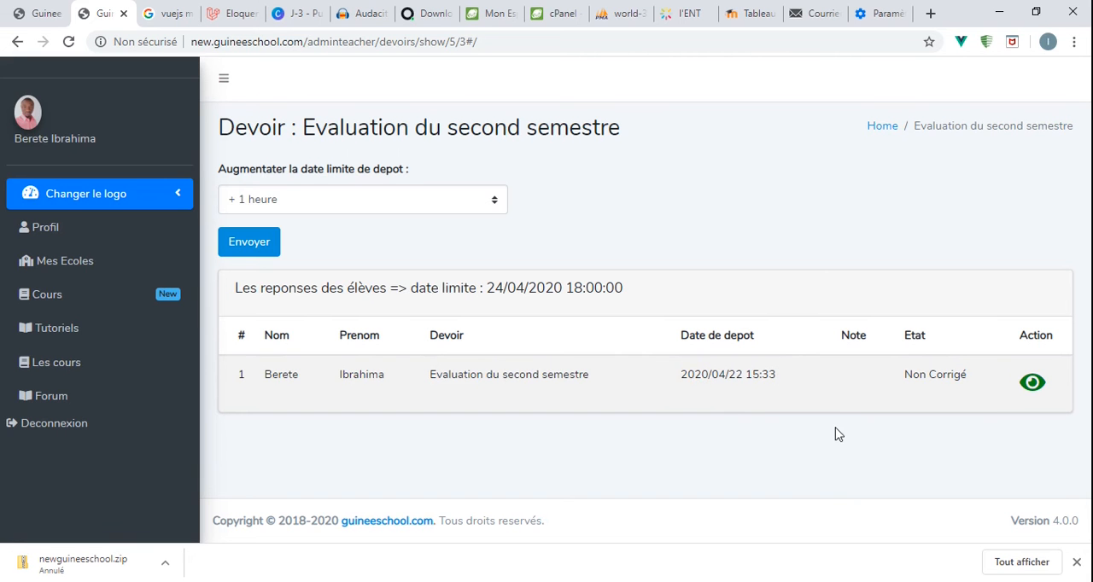
# - Open the student's submission for correction and expand its "Travail déposé" section
pyautogui.click(1037, 384)
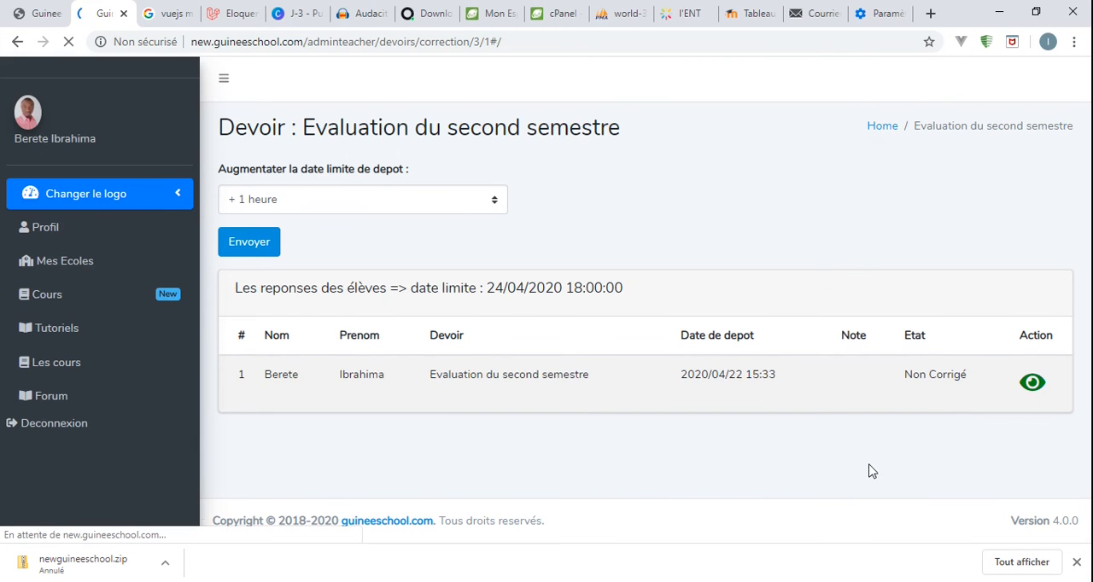
pyautogui.scroll(-2, 679, 307)
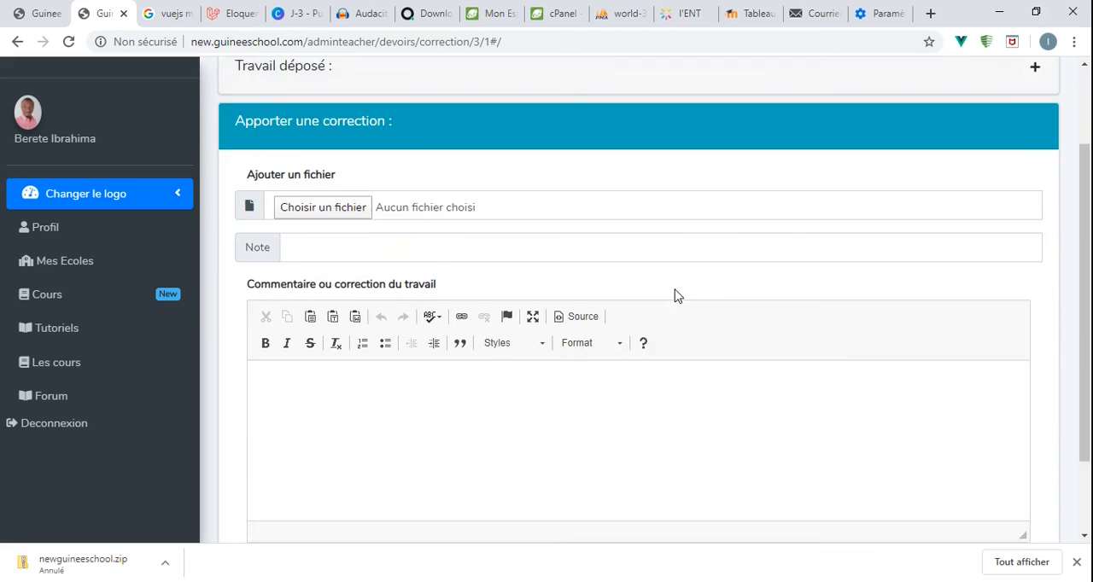
pyautogui.scroll(-1, 674, 295)
pyautogui.scroll(3, 674, 290)
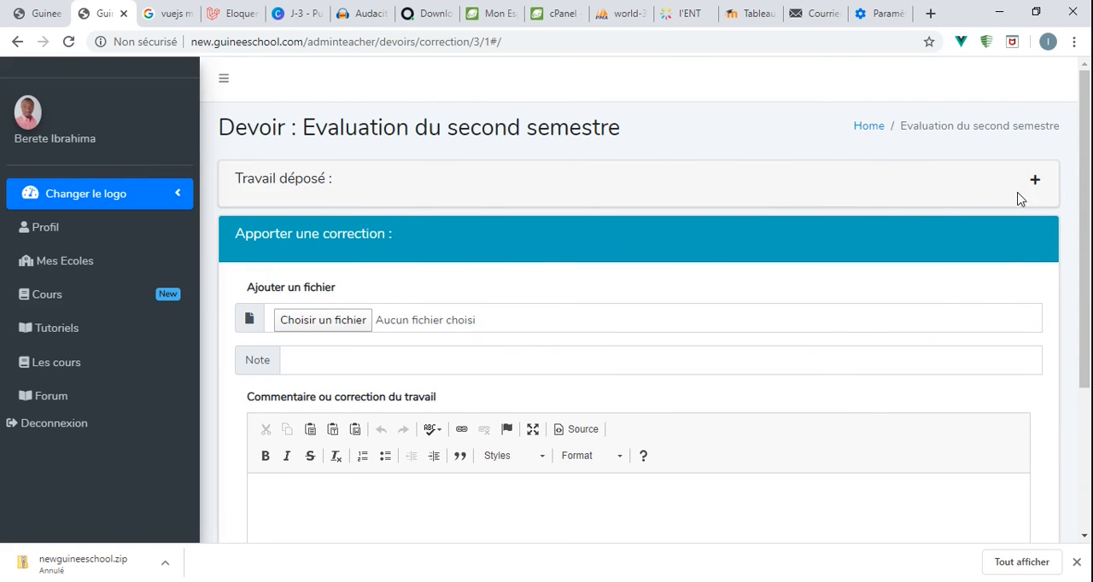
pyautogui.click(1044, 185)
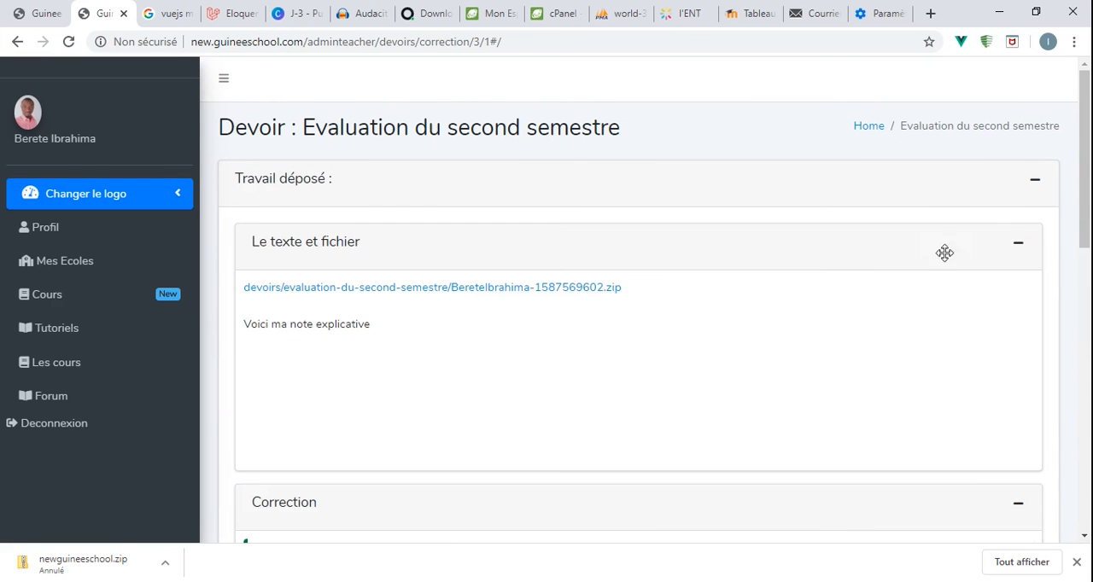
# - Download the student's submitted zip file and read the explanatory note beneath it
pyautogui.click(588, 290)
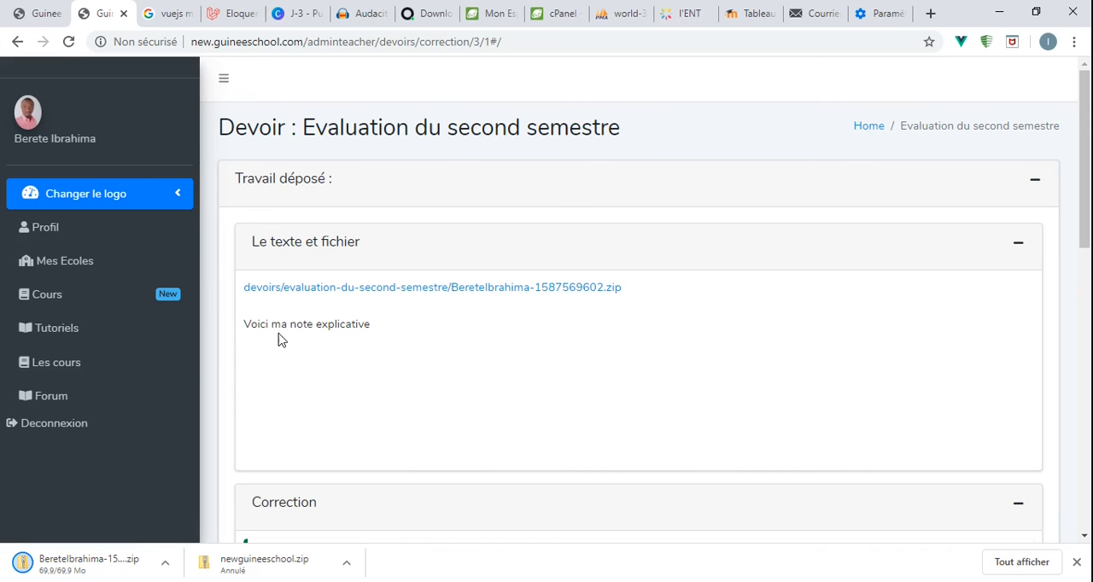
pyautogui.moveTo(244, 326); pyautogui.dragTo(407, 339)
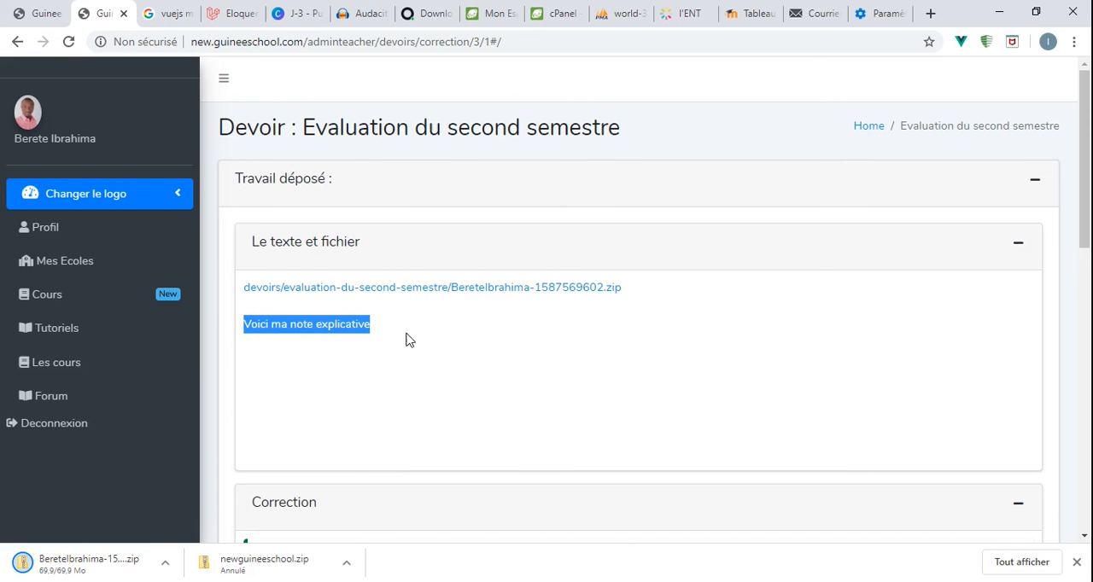
pyautogui.click(322, 340)
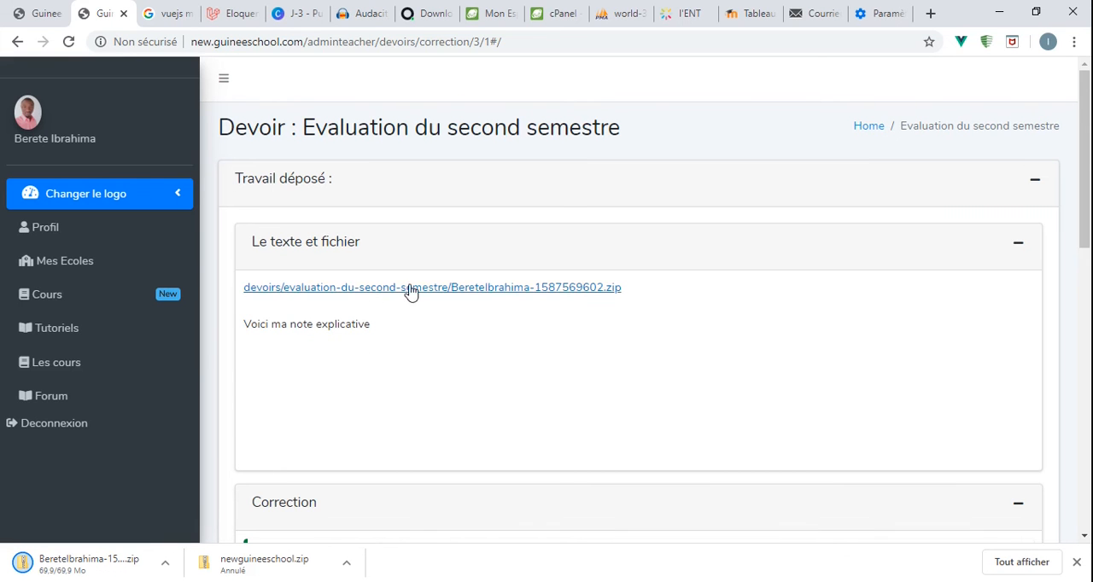
# - Collapse the "Le texte et fichier" and "Correction" cards of the submitted work
pyautogui.click(1020, 245)
pyautogui.click(85, 553)
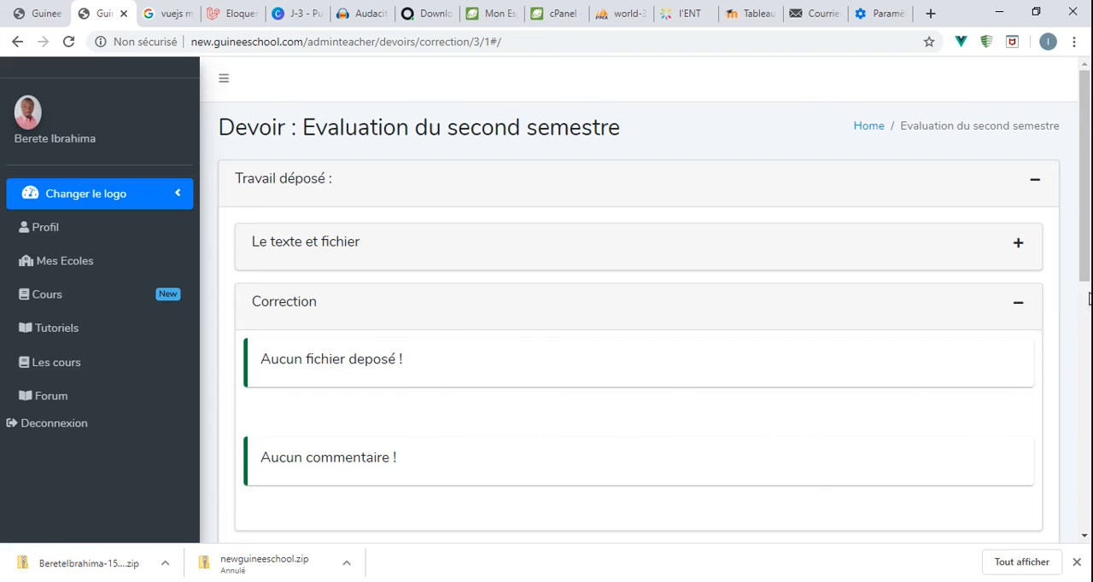
pyautogui.click(1020, 303)
# - Attach Management.odp from the Documents folder as the correction file
pyautogui.scroll(-3, 536, 446)
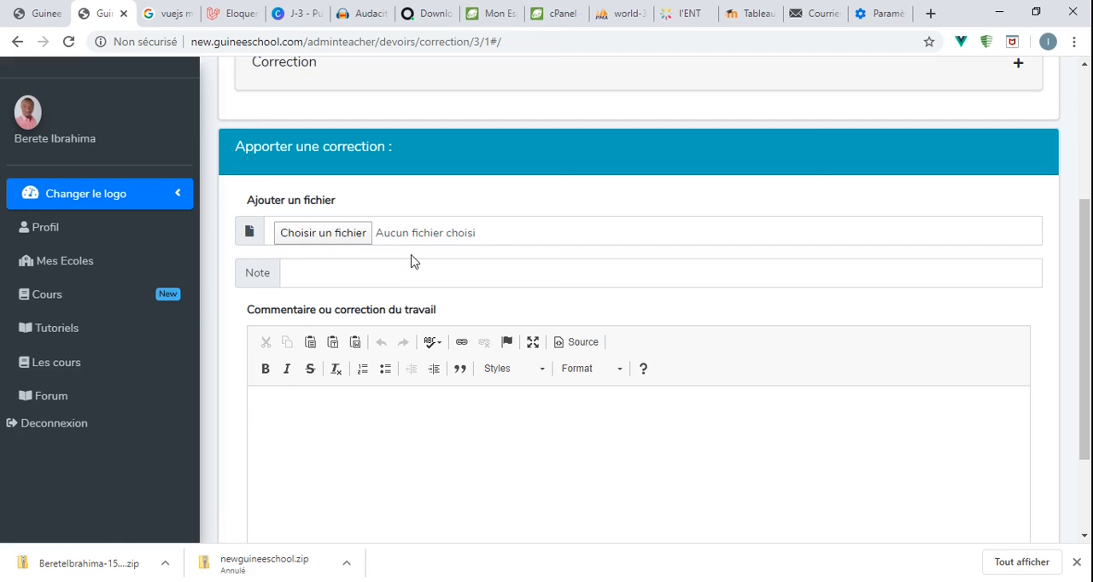
pyautogui.click(359, 237)
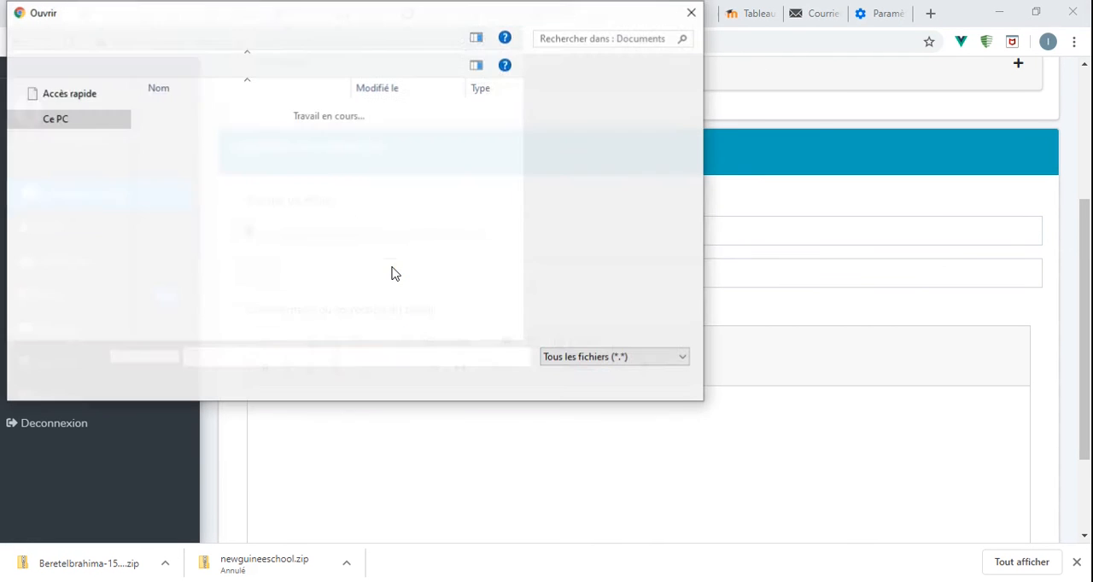
pyautogui.scroll(-7, 299, 257)
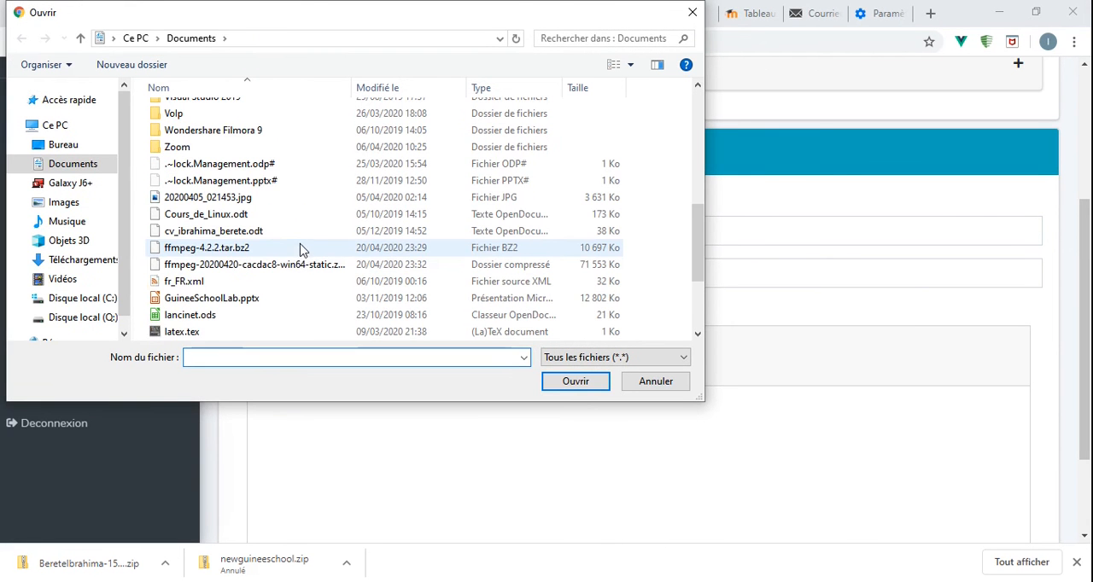
pyautogui.scroll(-2, 299, 248)
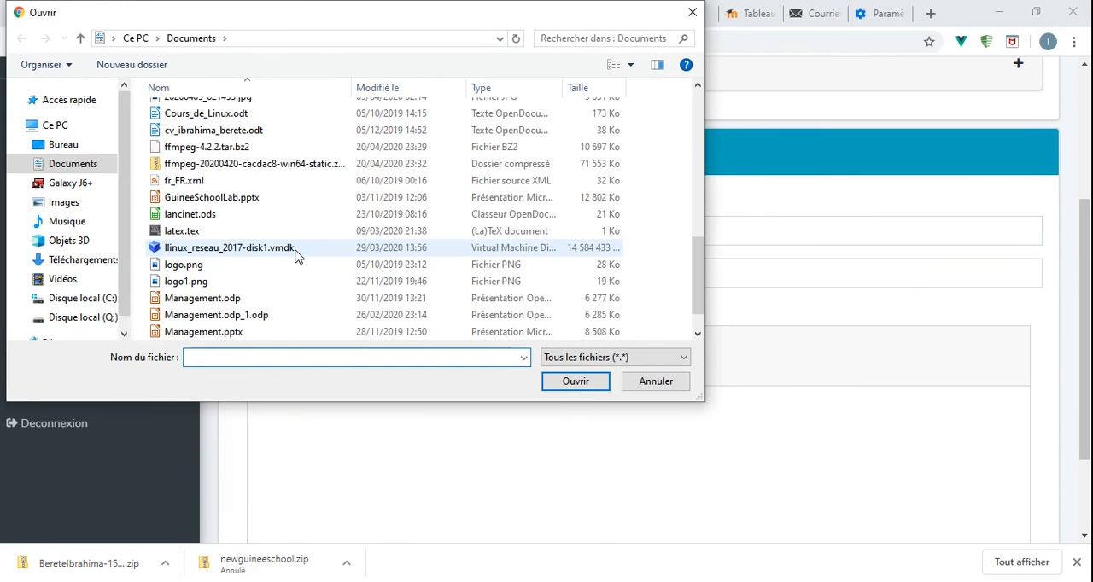
pyautogui.doubleClick(238, 305)
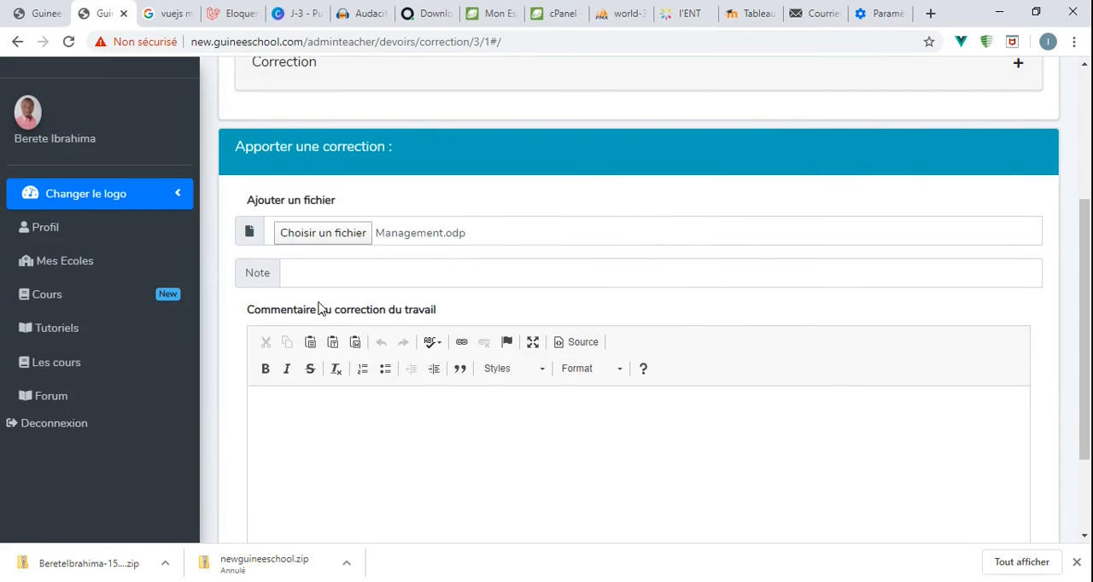
# - Set the Note of the submission to 18
pyautogui.click(302, 275)
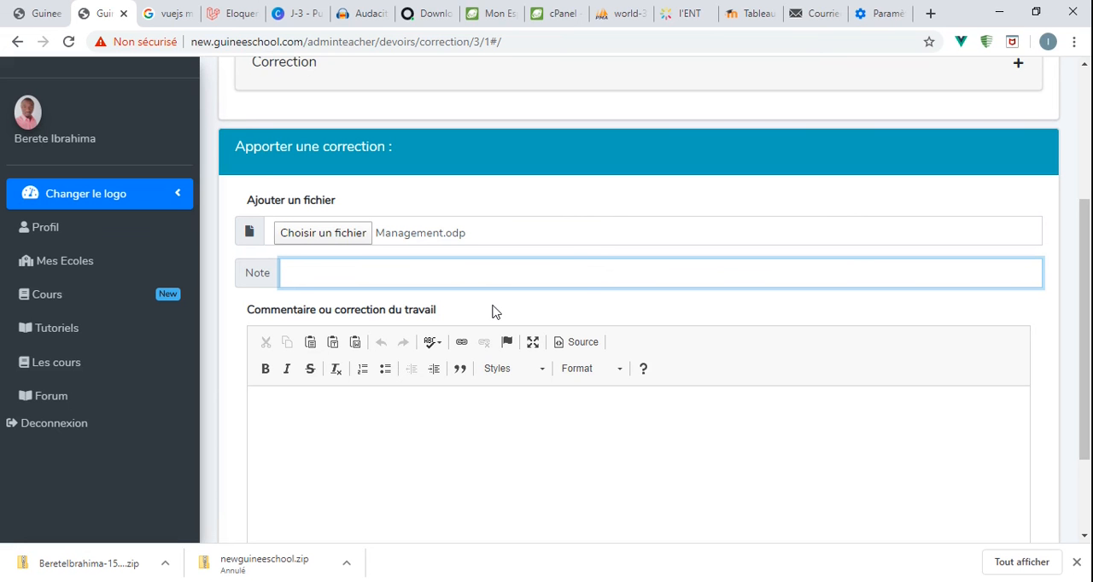
pyautogui.write('18')
pyautogui.click(492, 311)
# - Write the correction comment "Vous avez fait un bon travail mais vous pouvez faire mieux." and save the correction
pyautogui.scroll(-3, 487, 311)
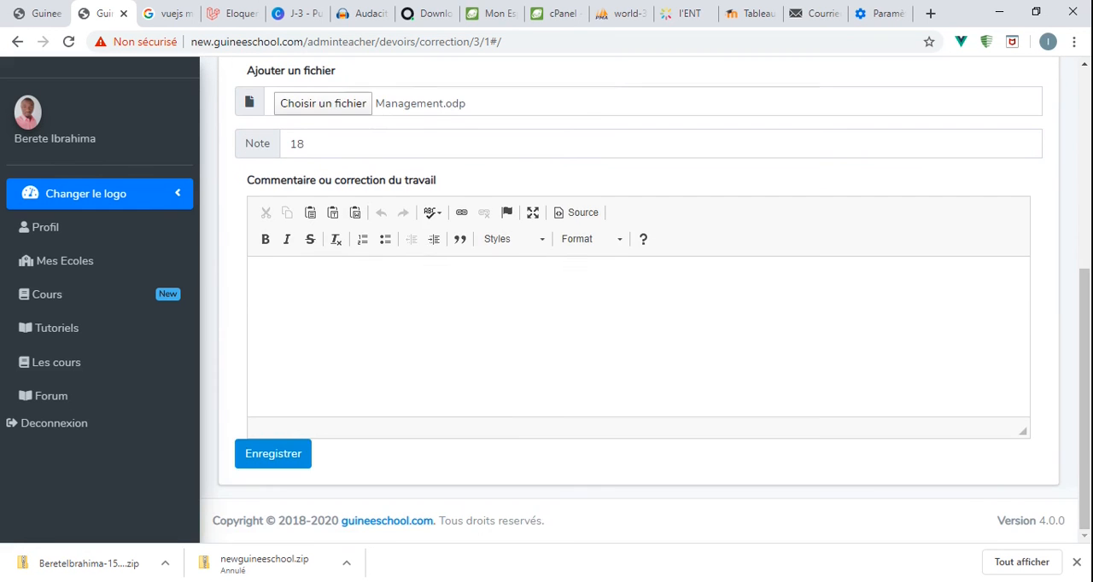
pyautogui.click(383, 330)
pyautogui.write('Je vp')
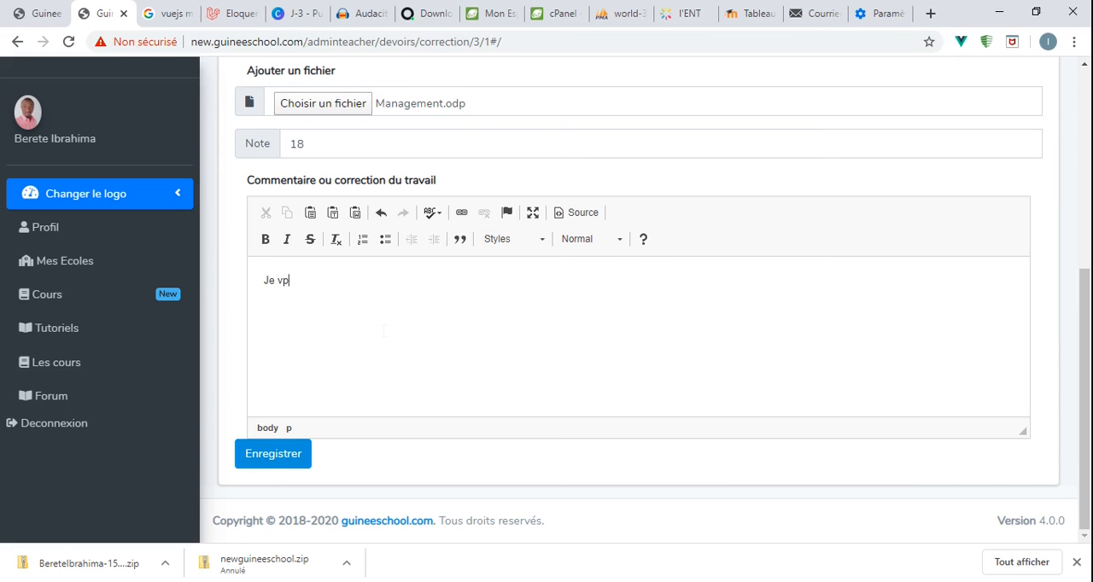
pyautogui.press('BackSpace')
pyautogui.press('BackSpace')
pyautogui.press('BackSpace')
pyautogui.press('BackSpace')
pyautogui.press('BackSpace')
pyautogui.write('Vous avez')
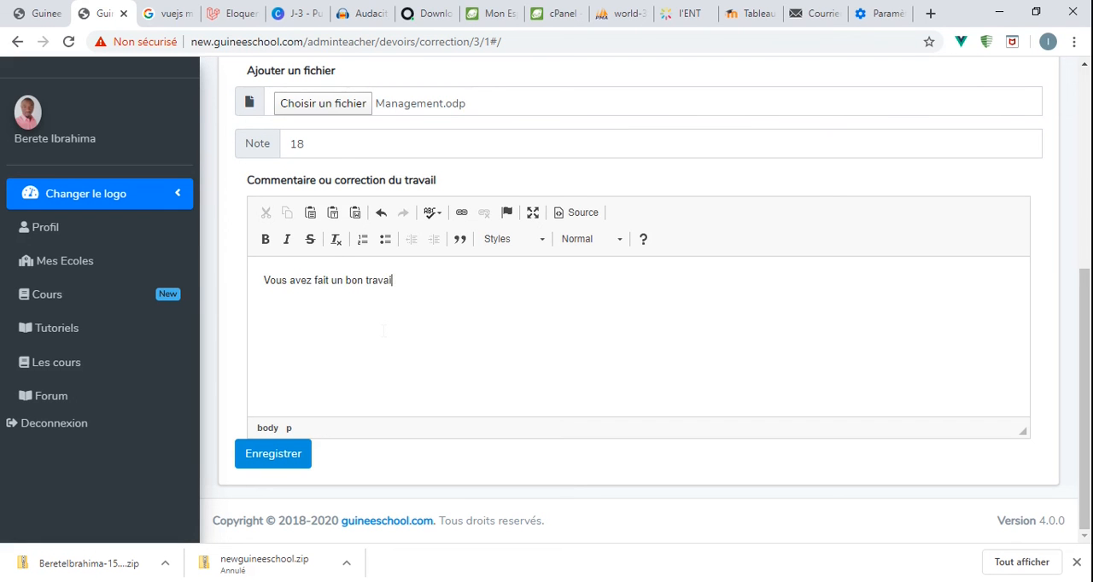
pyautogui.write('l mais vous pouvez faire mieux.')
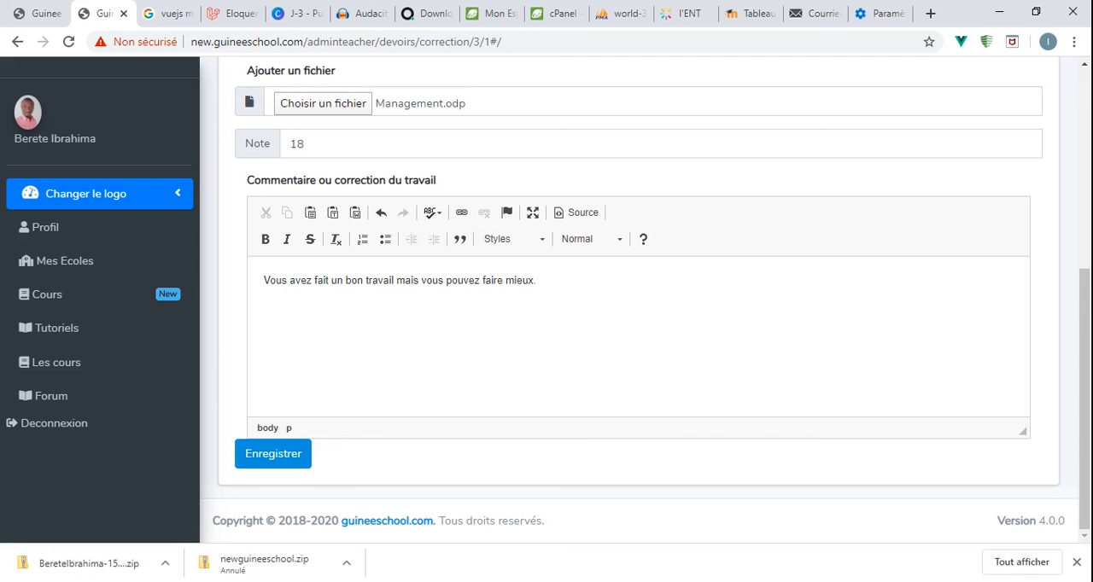
pyautogui.click(273, 456)
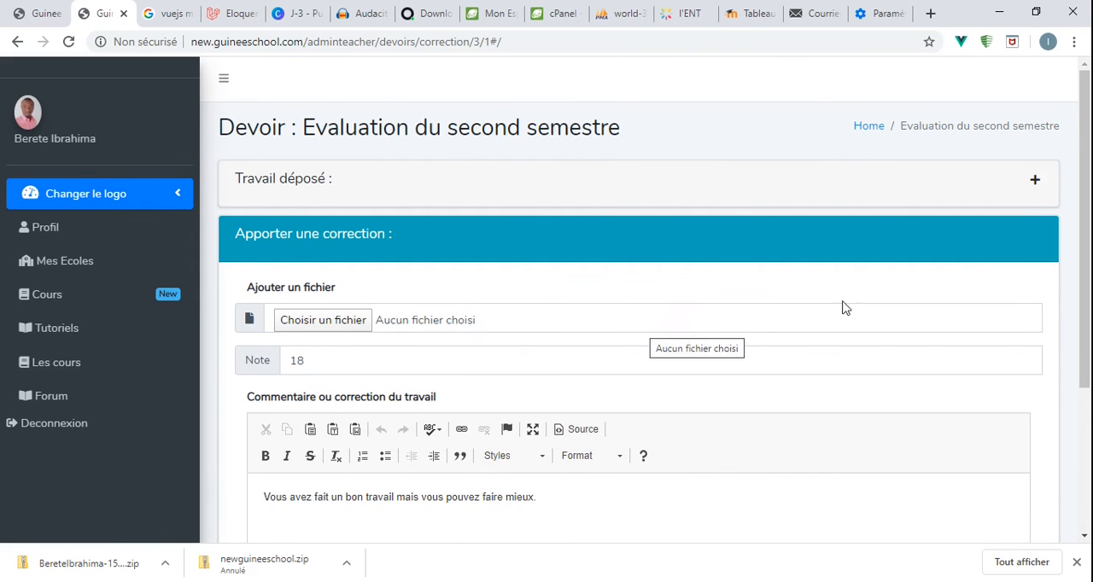
# - Review the saved correction file, comment and grade in the submission, and collapse the "Travail déposé" section
pyautogui.click(1036, 185)
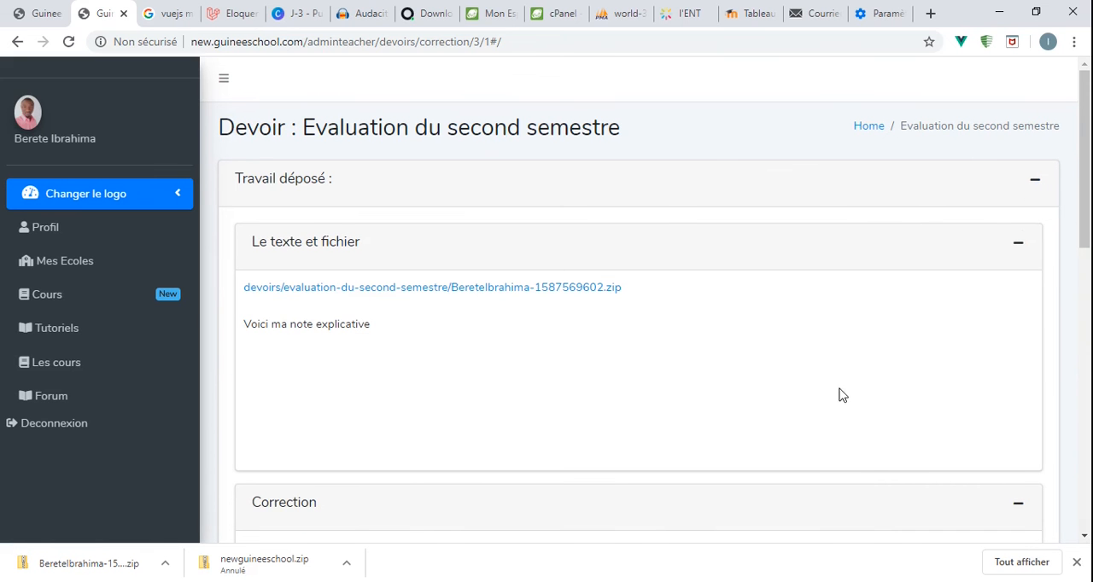
pyautogui.click(1022, 245)
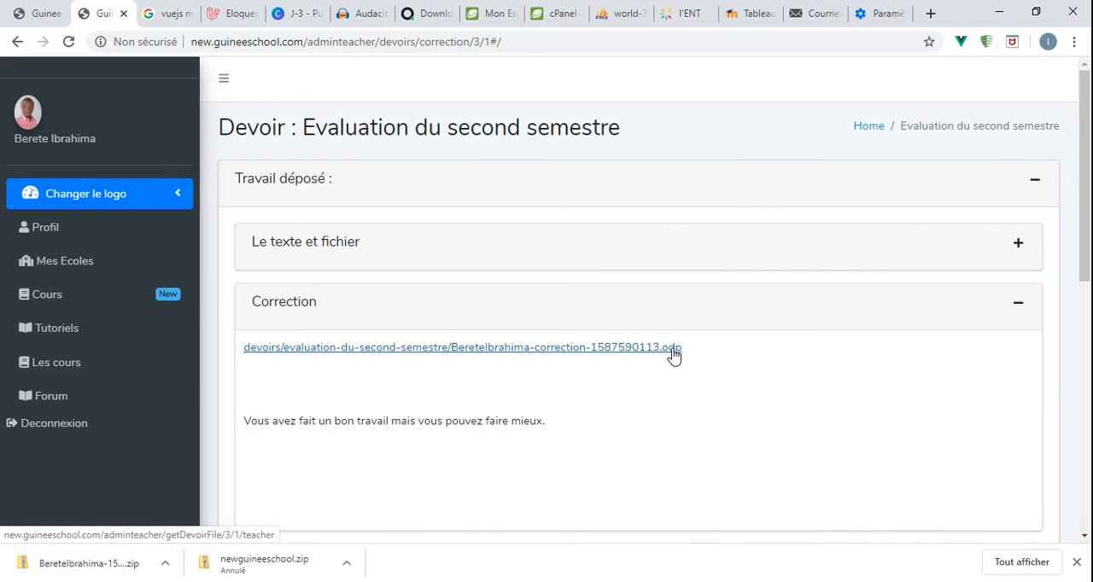
pyautogui.moveTo(359, 423); pyautogui.dragTo(538, 443)
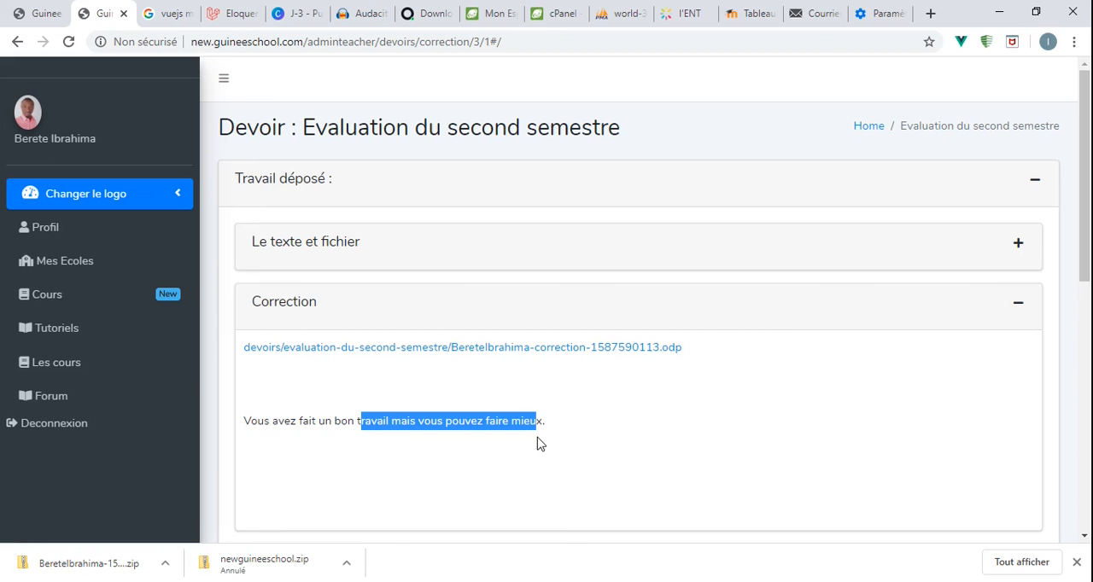
pyautogui.click(694, 458)
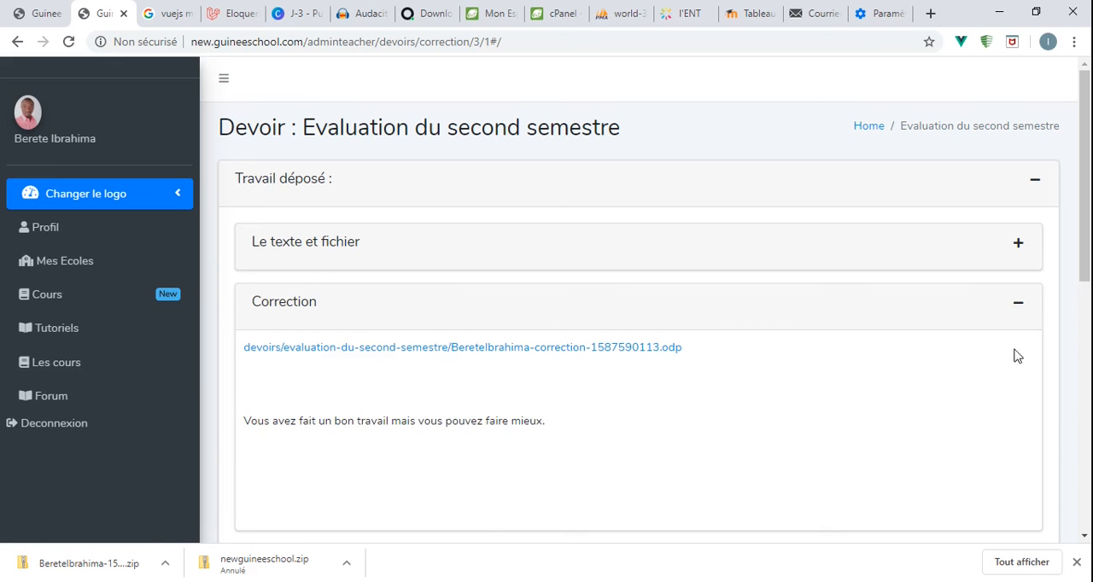
pyautogui.click(1018, 305)
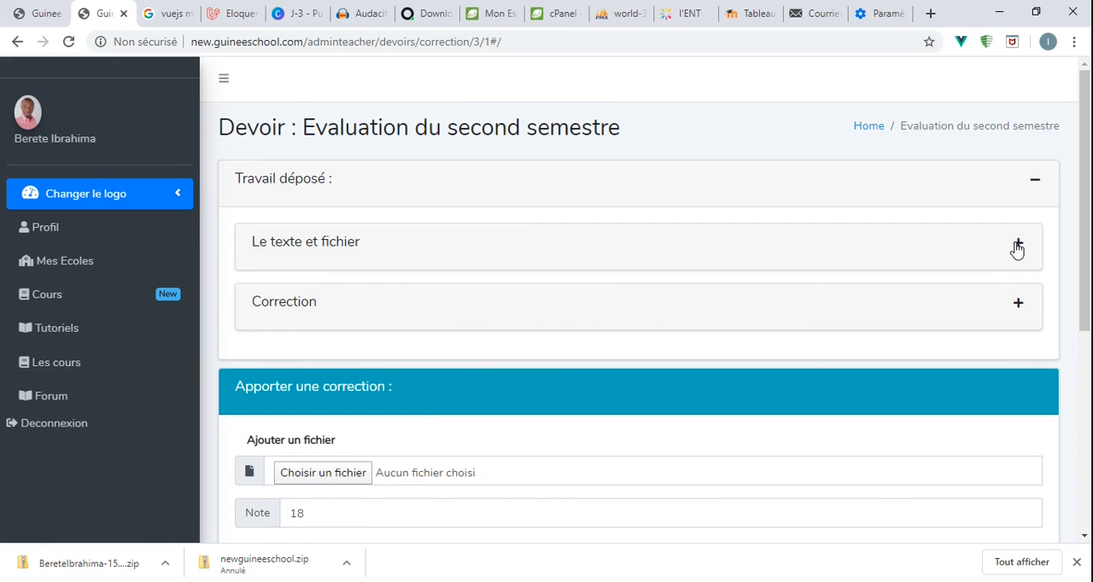
pyautogui.click(1023, 309)
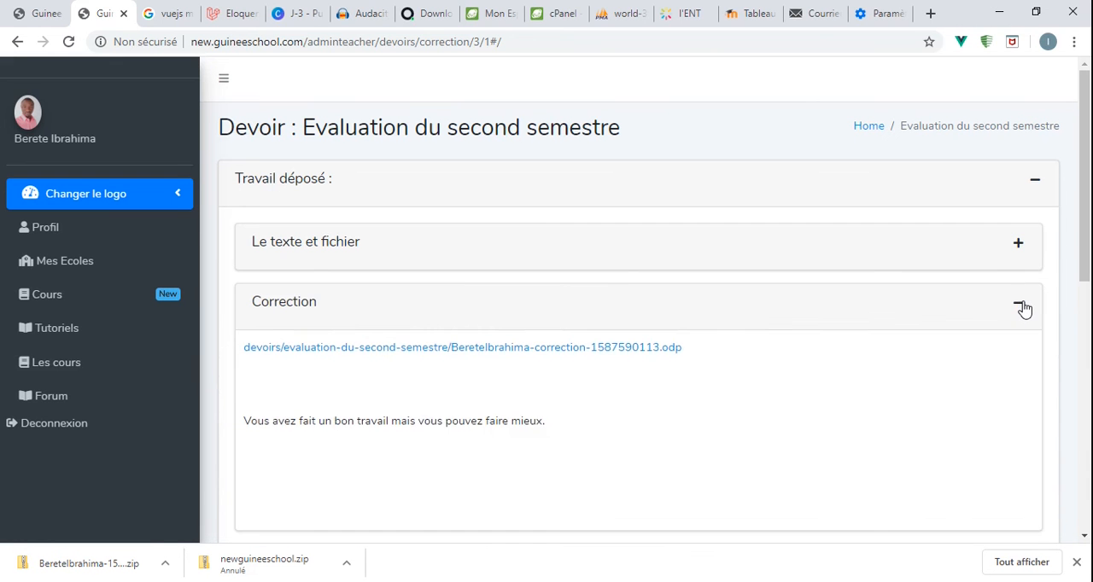
pyautogui.click(1021, 307)
pyautogui.scroll(-2, 529, 487)
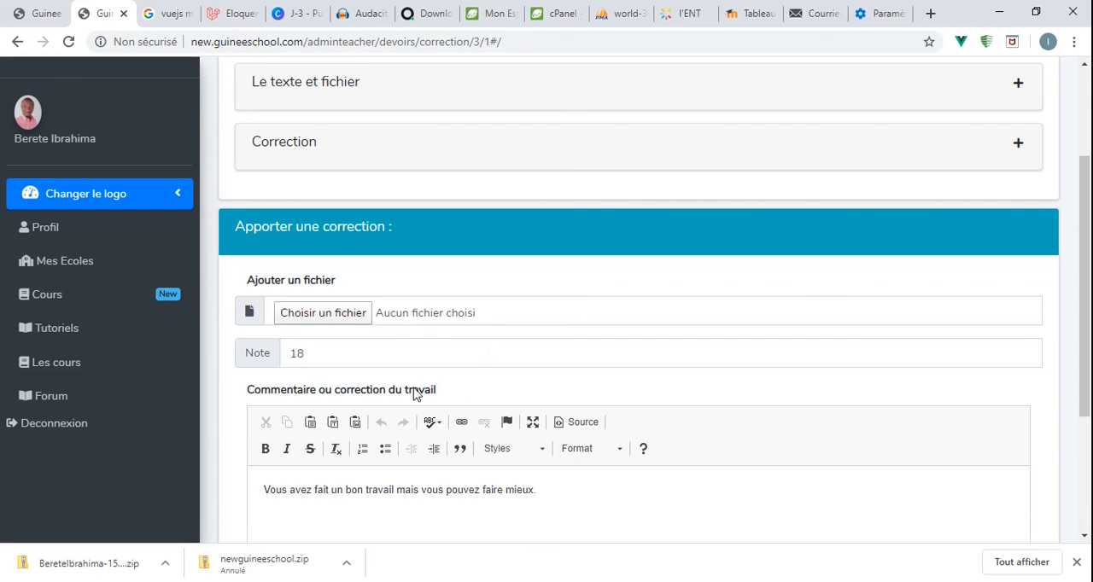
pyautogui.scroll(2, 691, 422)
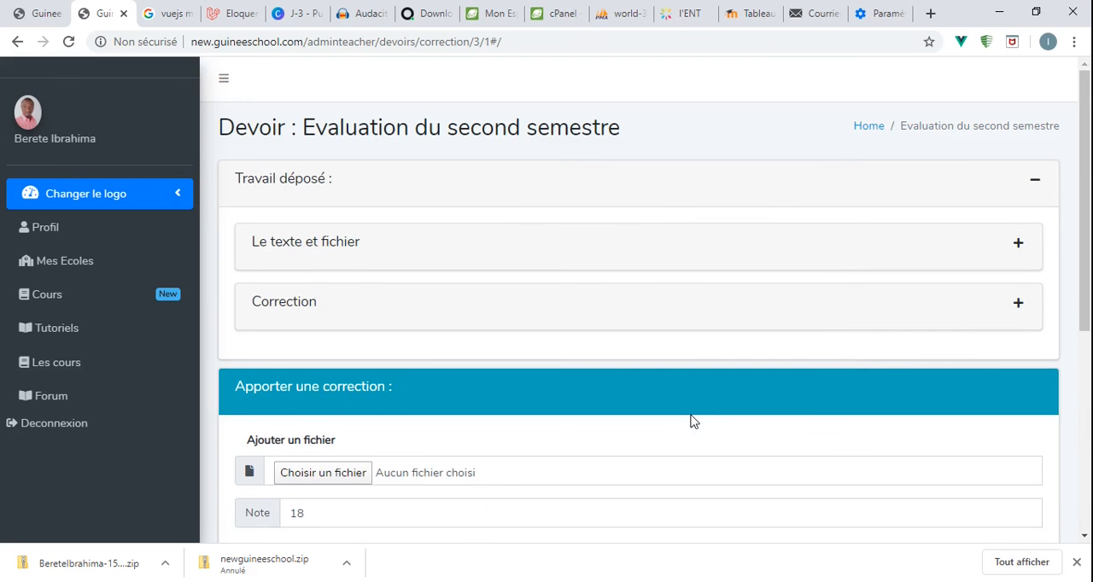
pyautogui.click(1036, 179)
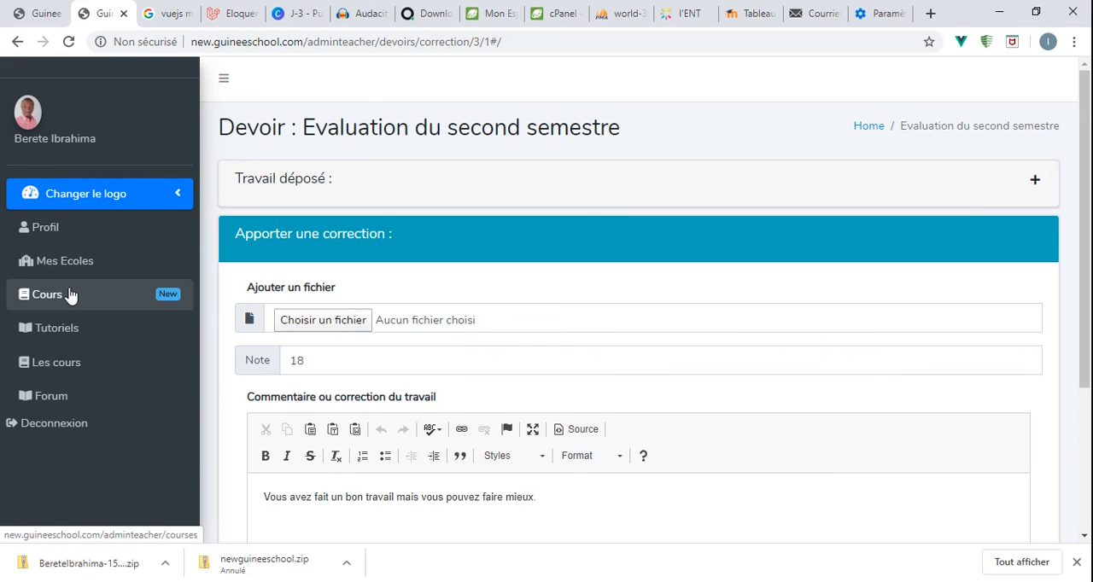
# - Open the "Evaluation du second semestre" assignment of the "Cours d'initiation à LINUX" course in the Informatique category of Les cours
pyautogui.click(51, 371)
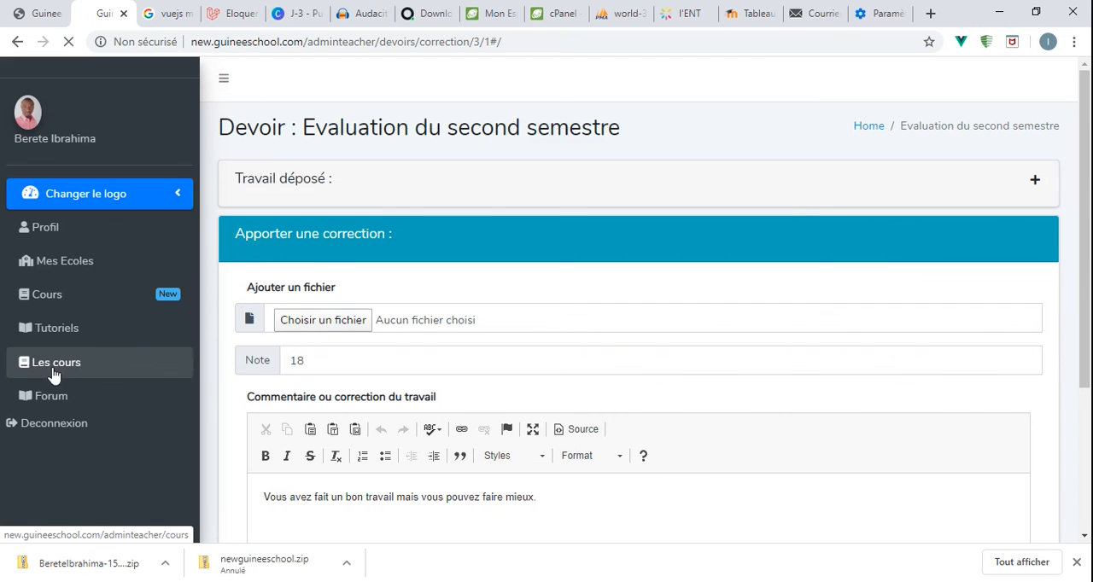
pyautogui.scroll(-4, 470, 360)
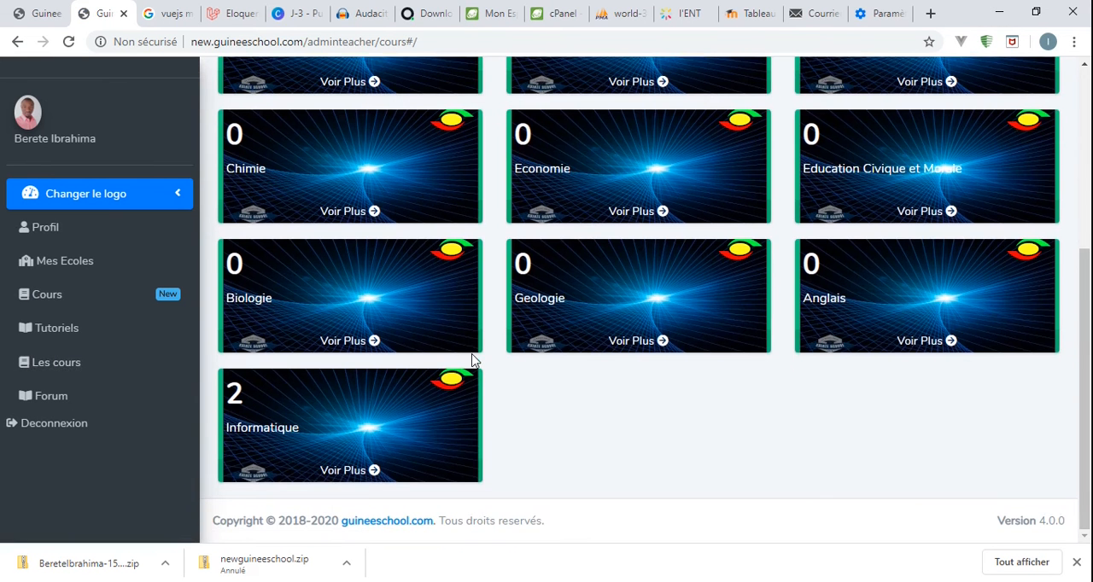
pyautogui.click(370, 480)
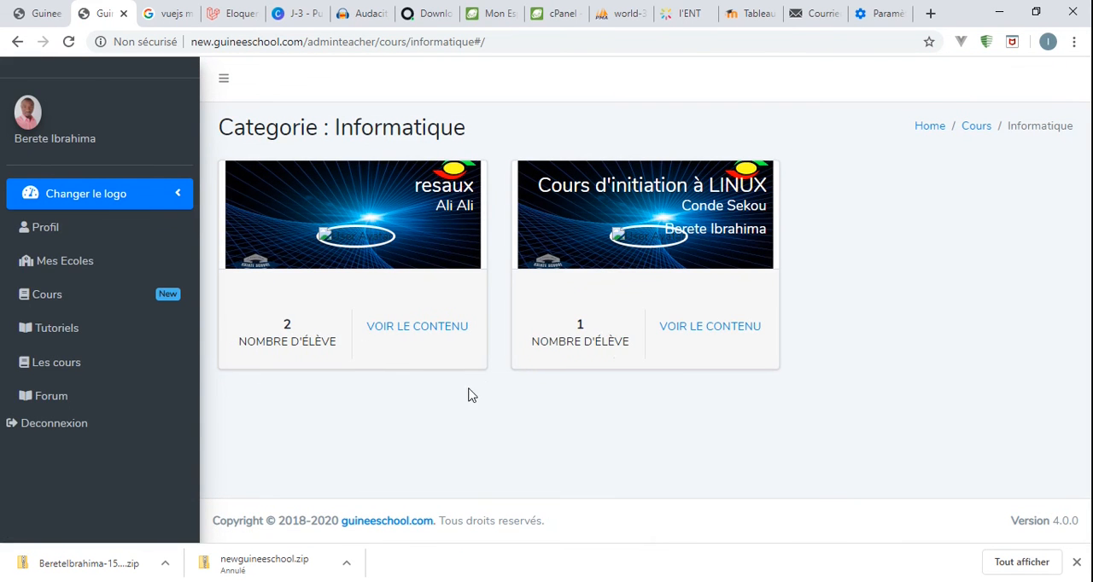
pyautogui.click(697, 332)
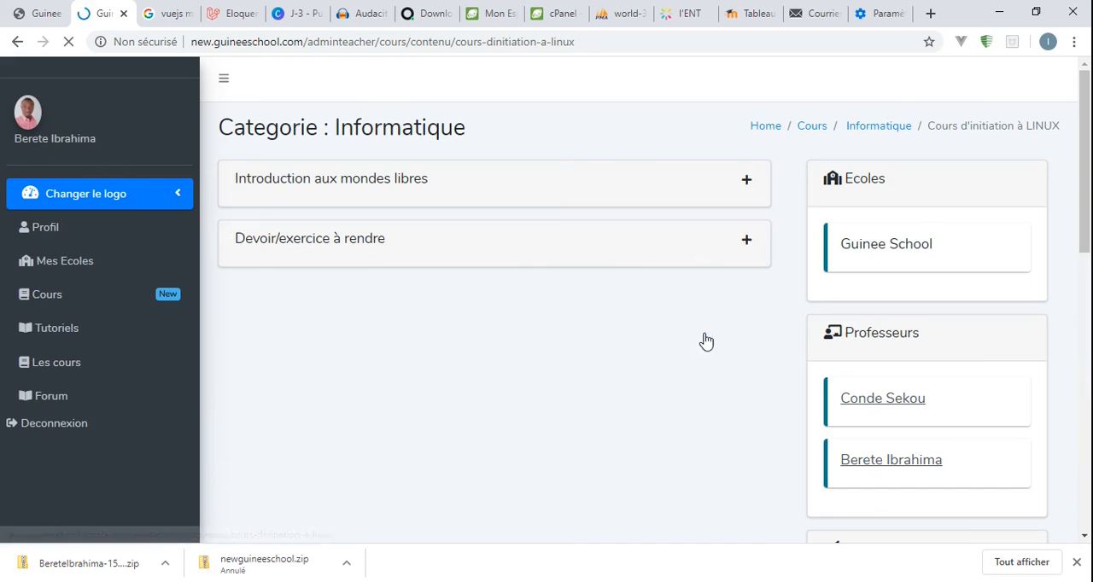
pyautogui.click(746, 243)
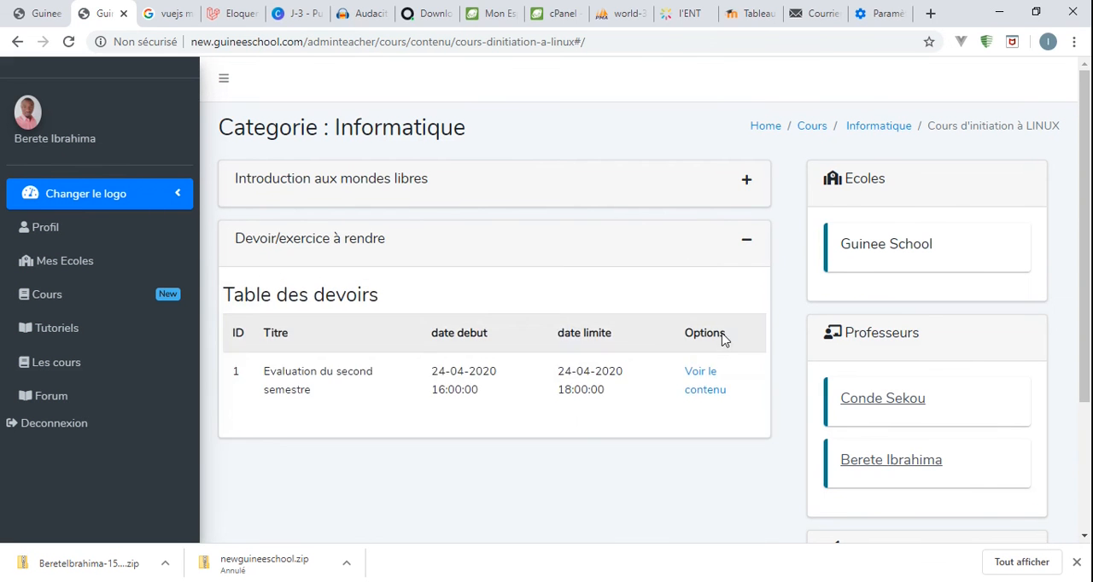
pyautogui.click(705, 390)
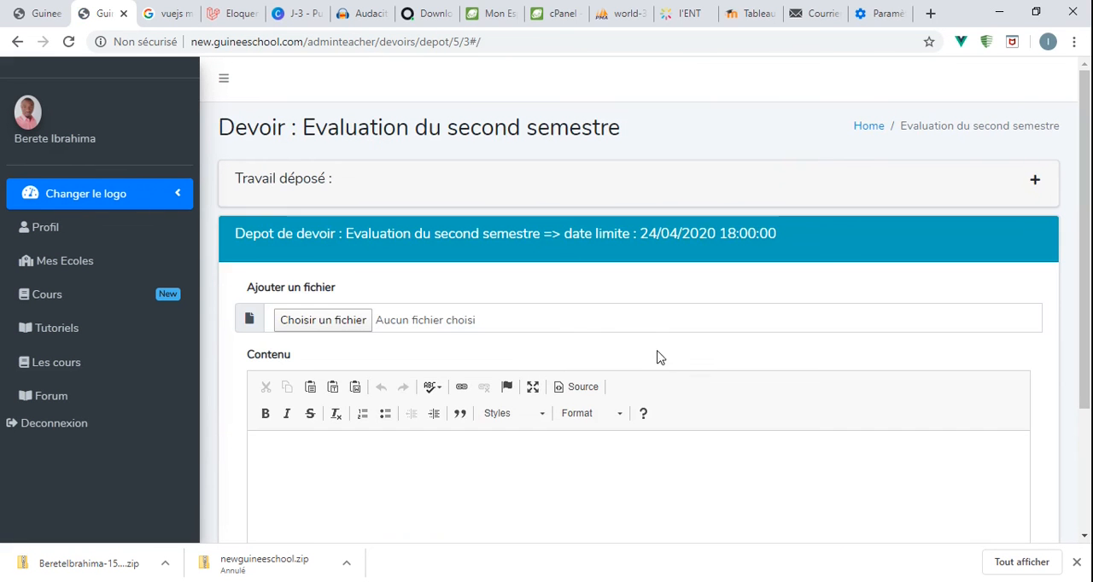
# - Review the submitted work, its correction and the assignment's deadline, collapsing the "Travail déposé" section and its subsections
pyautogui.click(1034, 181)
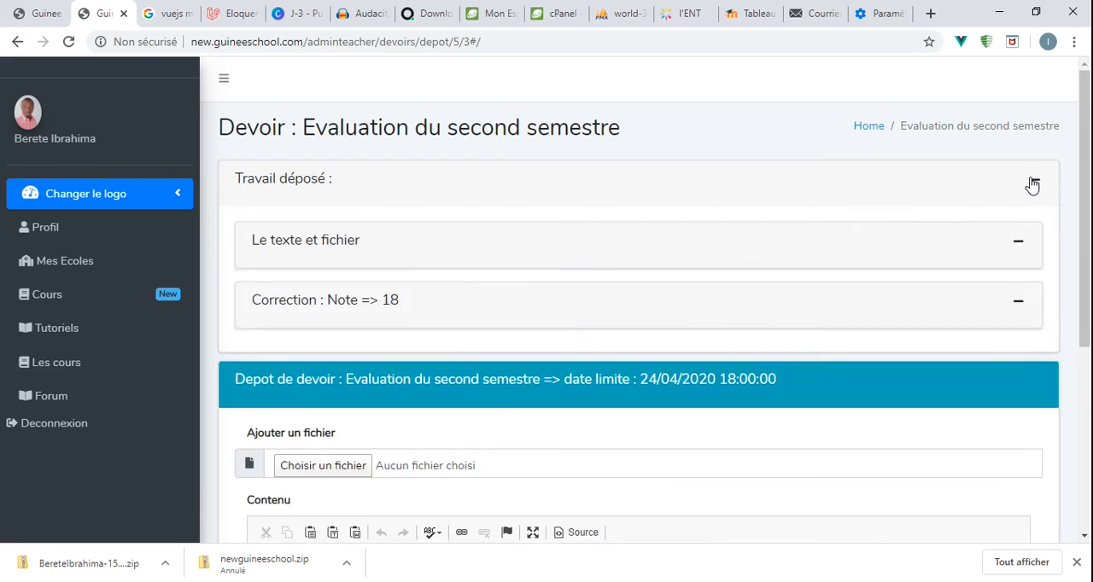
pyautogui.scroll(-3, 755, 323)
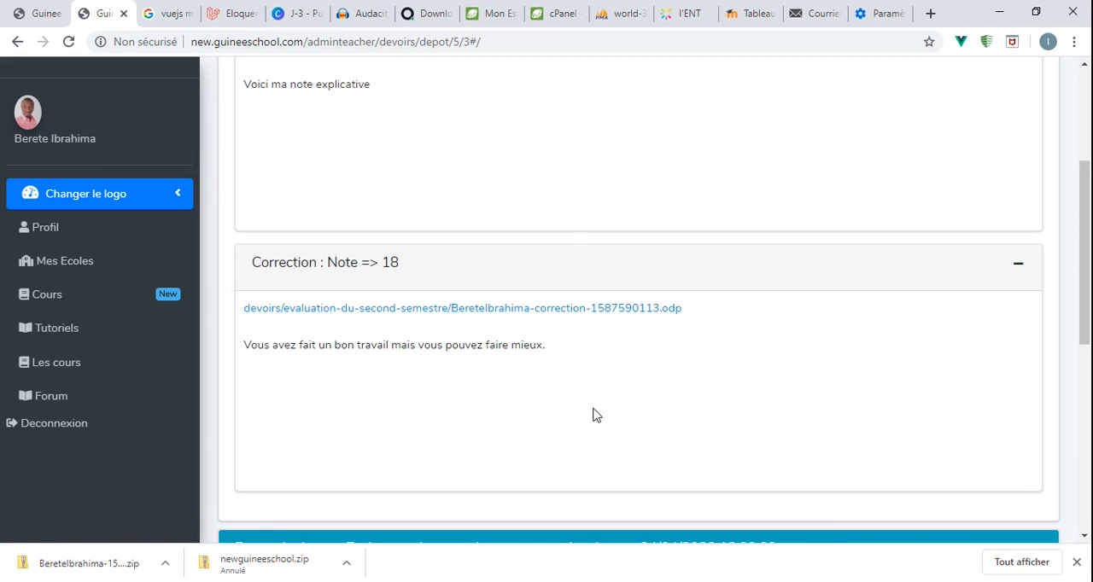
pyautogui.click(1016, 266)
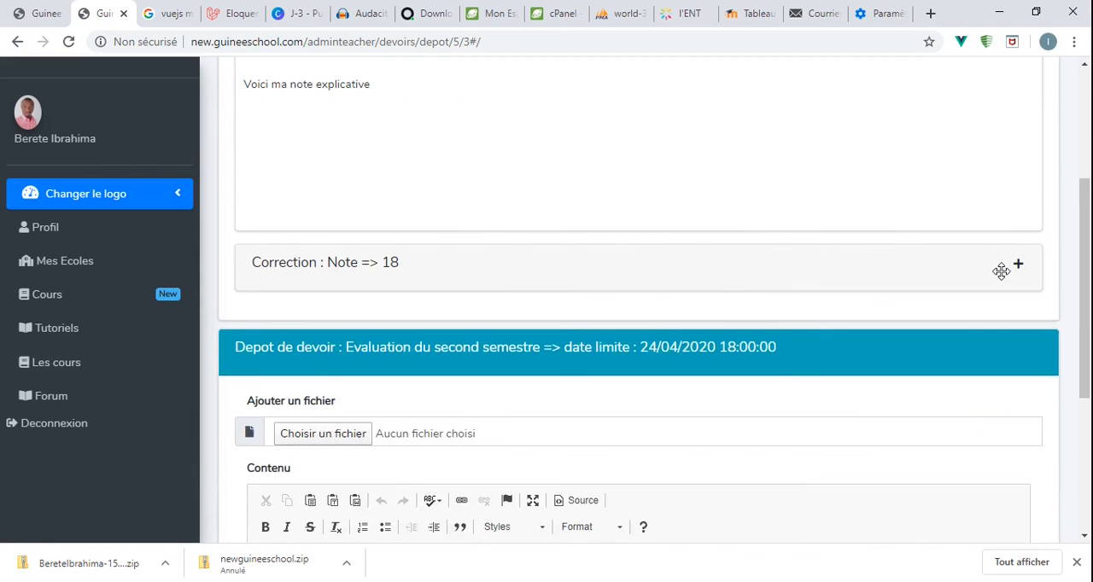
pyautogui.scroll(3, 1001, 272)
pyautogui.click(1026, 246)
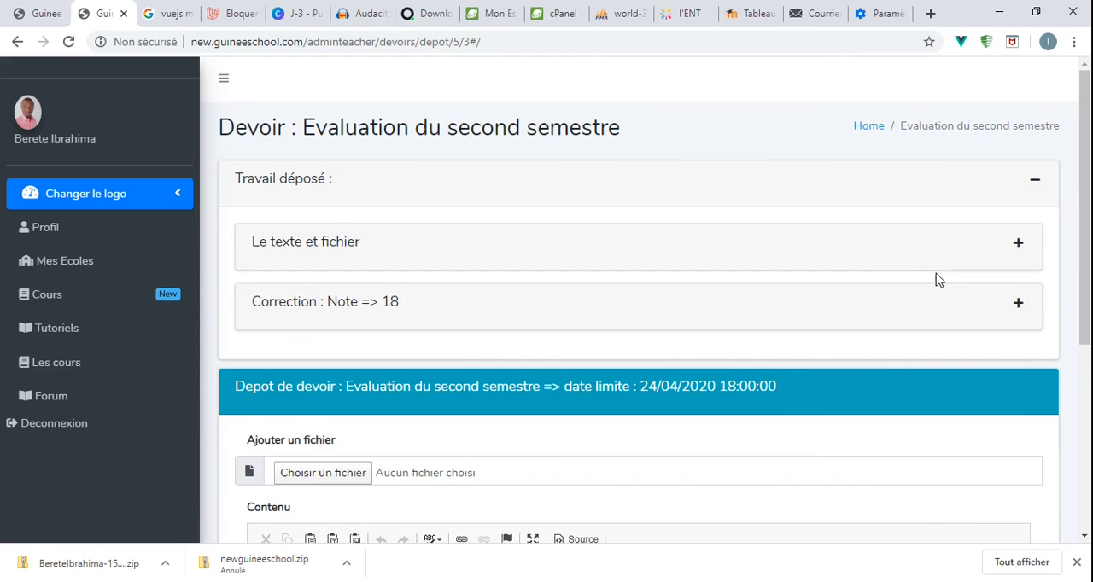
pyautogui.scroll(-1, 938, 282)
pyautogui.scroll(1, 939, 282)
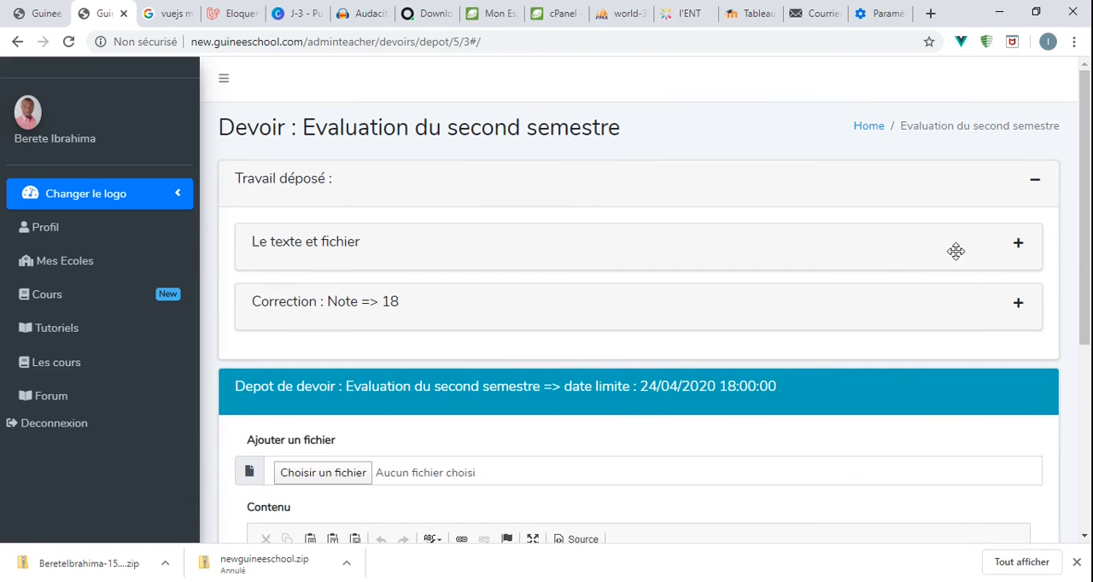
pyautogui.click(1034, 181)
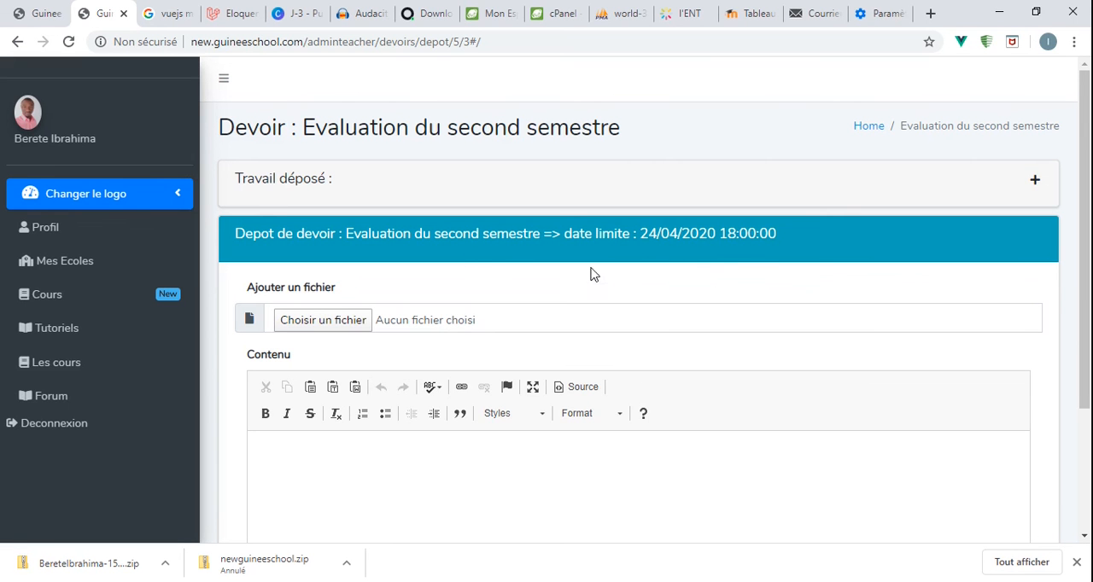
pyautogui.doubleClick(647, 235)
pyautogui.click(340, 227)
# - View the teacher's own course list, and read through the messages published on the teacher's profile
pyautogui.click(70, 304)
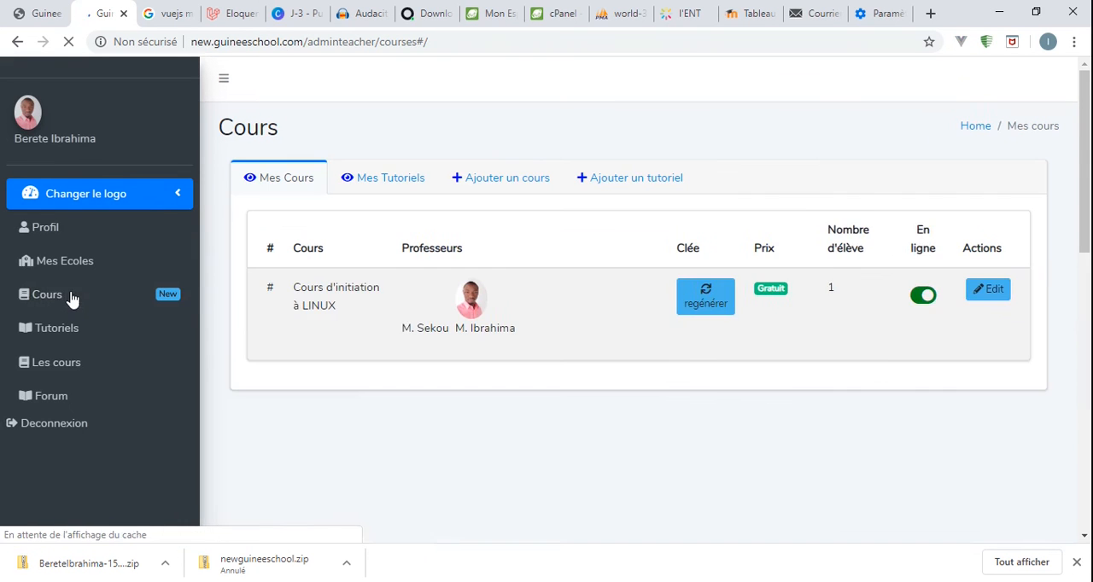
pyautogui.click(75, 232)
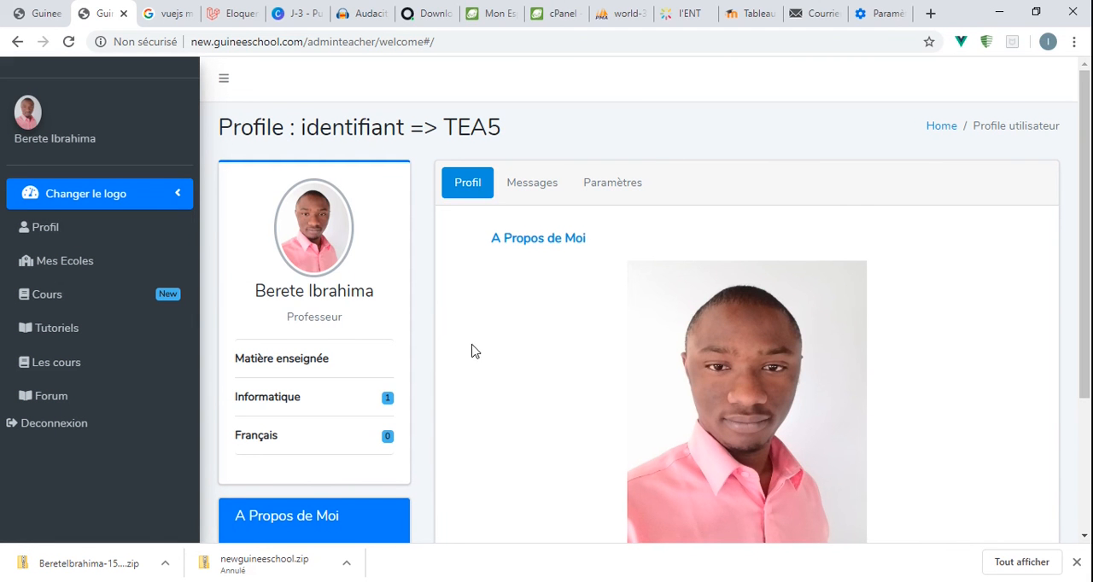
pyautogui.click(523, 193)
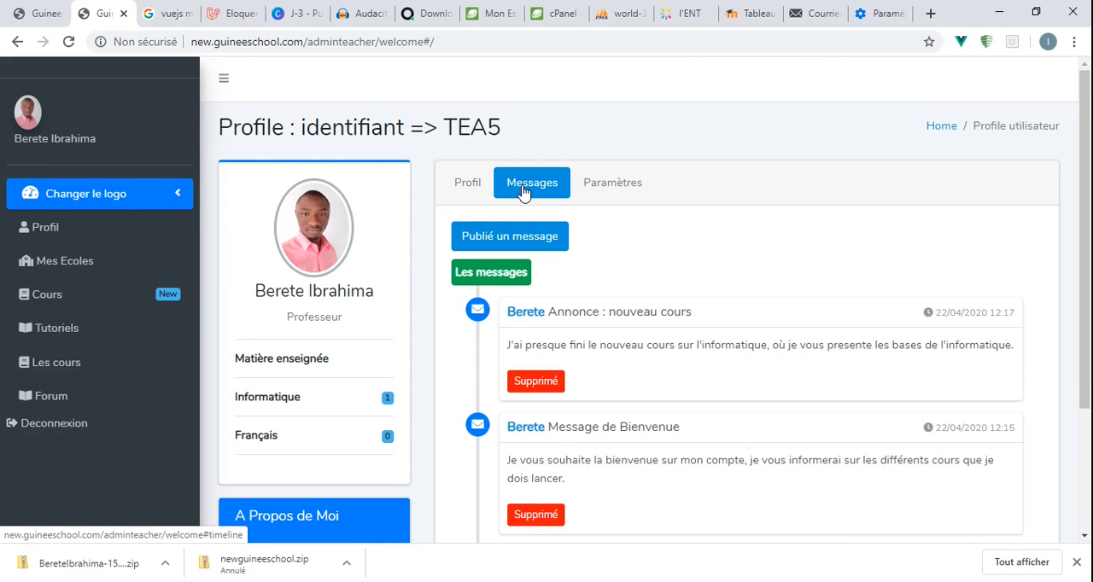
pyautogui.scroll(-3, 590, 237)
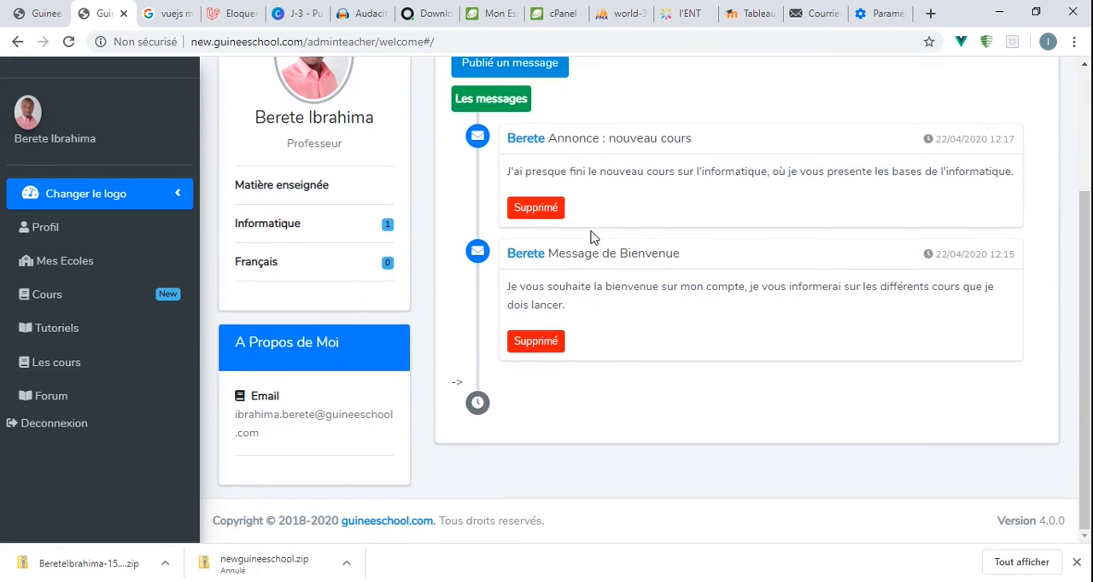
pyautogui.scroll(3, 594, 237)
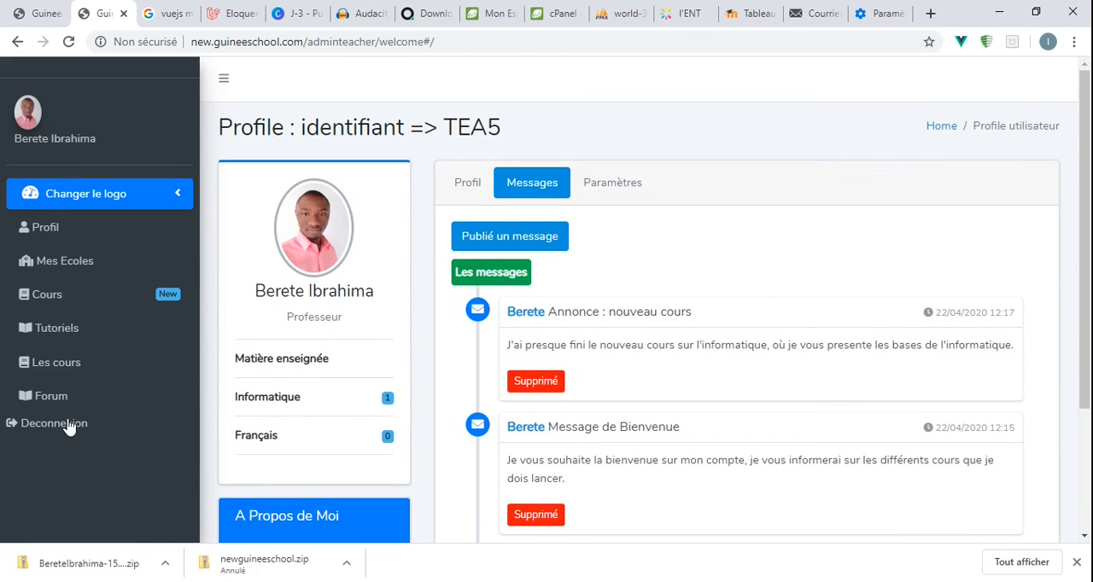
# - Log out of the teacher area and highlight the contact phone numbers in the home page header
pyautogui.click(66, 435)
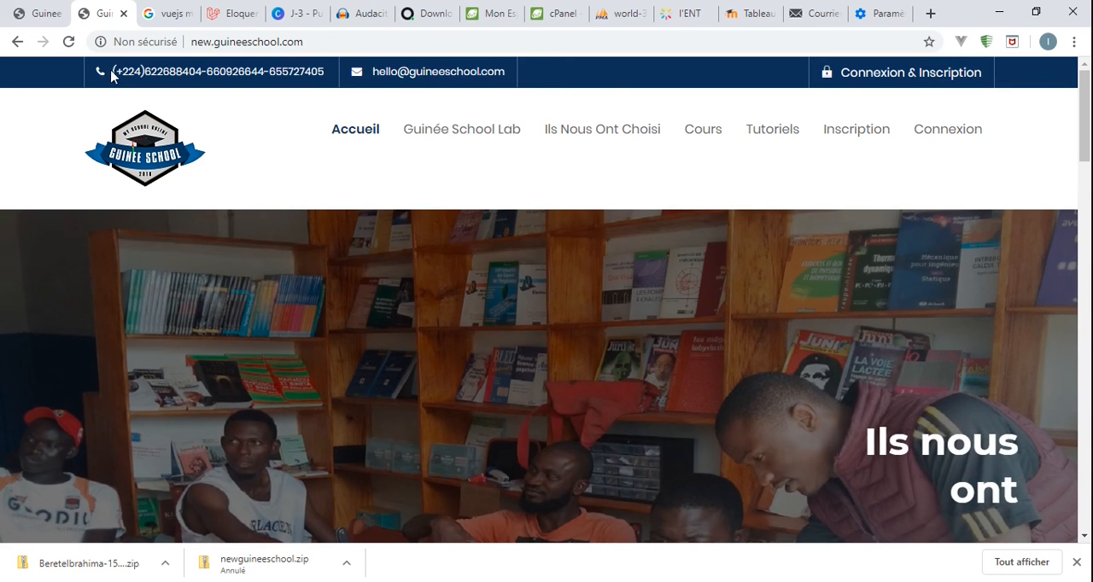
pyautogui.moveTo(111, 75); pyautogui.dragTo(336, 88)
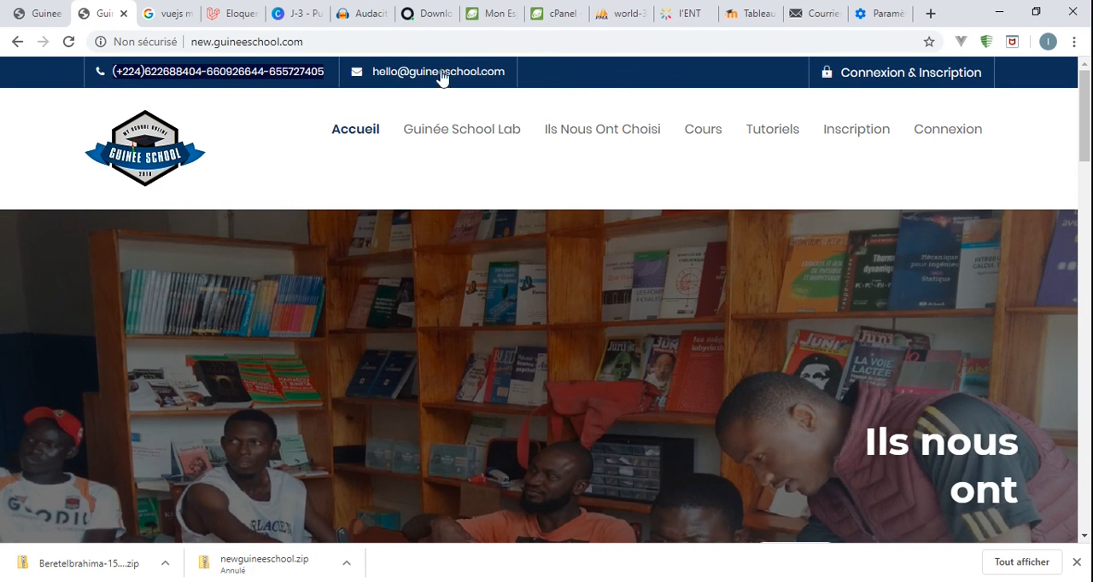